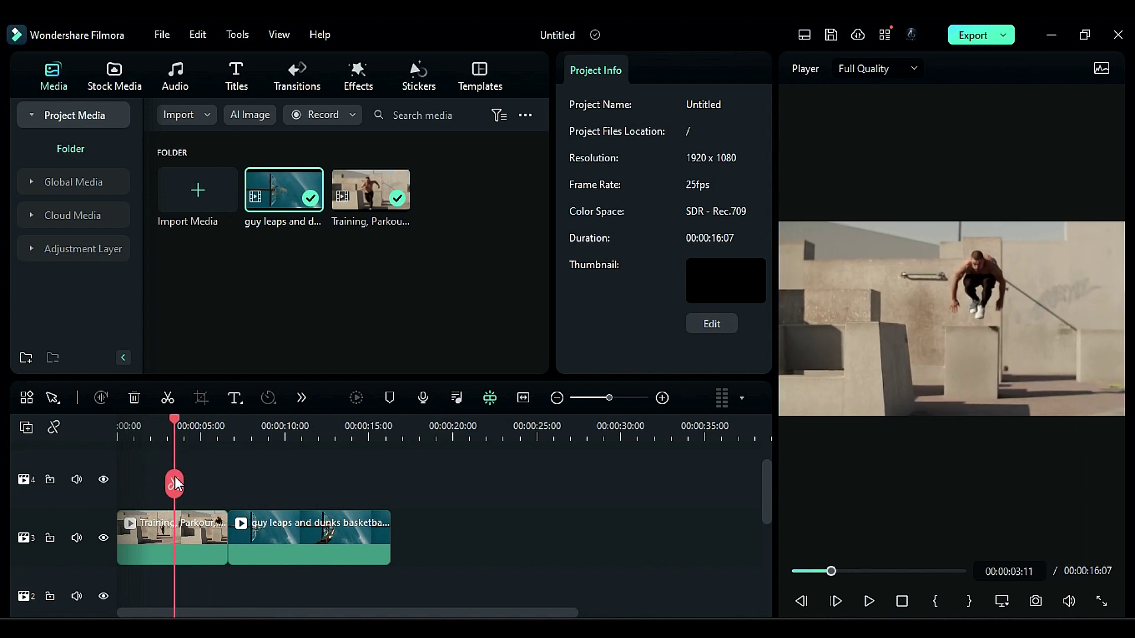
Split the parkour clip at 00:00:03:11, copy its second part onto track 4 directly above, and return the playhead to its start.
left_click(190, 535)
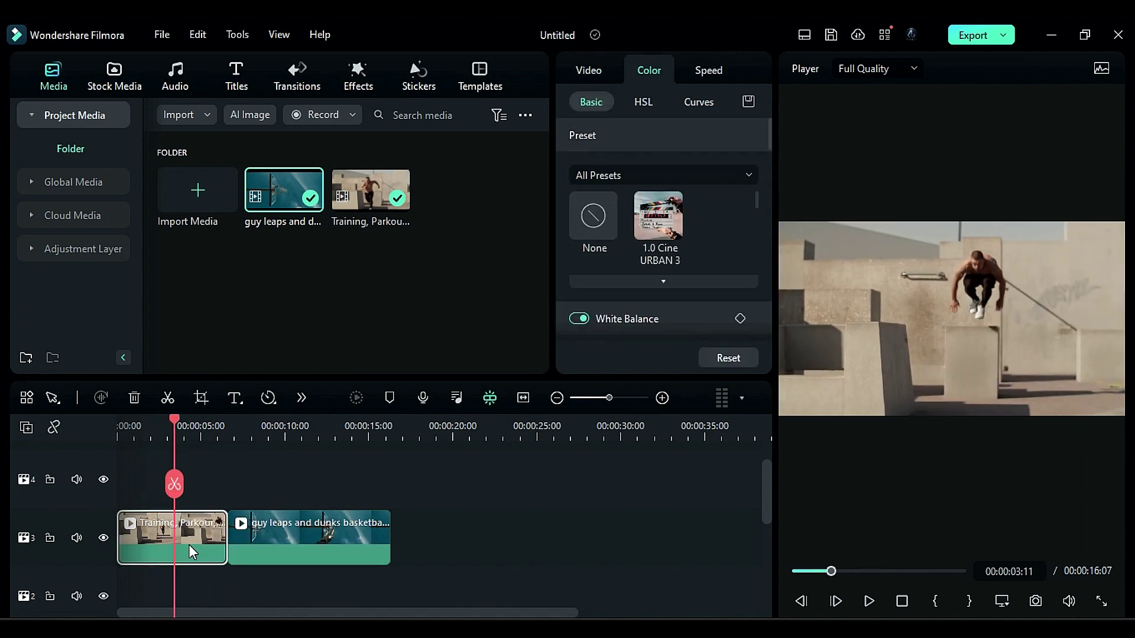
left_click(174, 485)
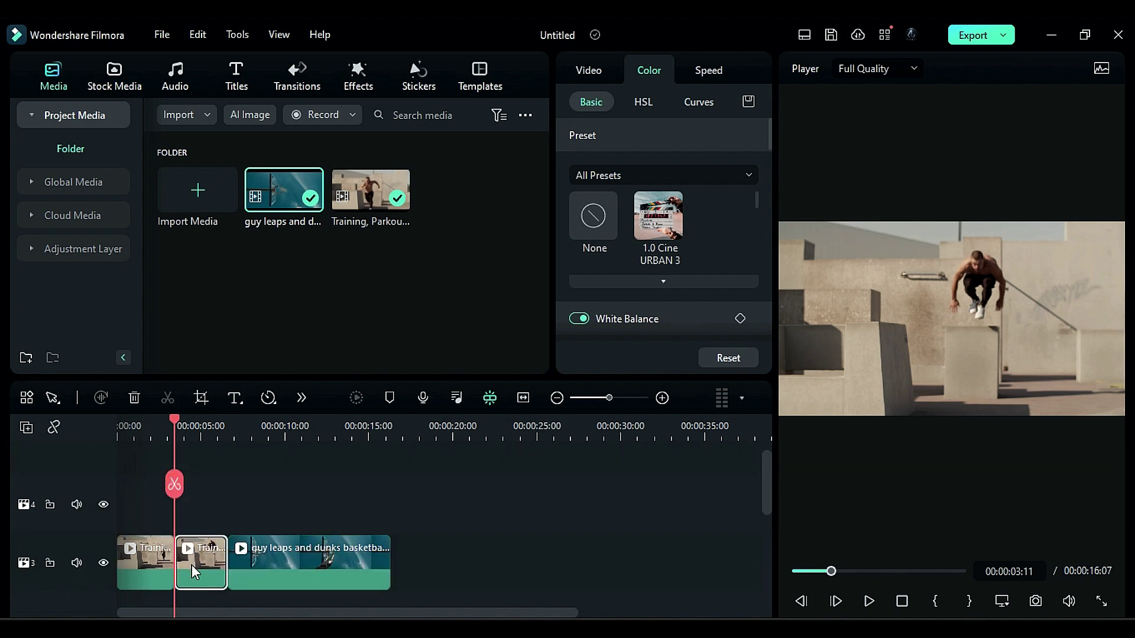
left_click_drag(196, 572, 195, 502)
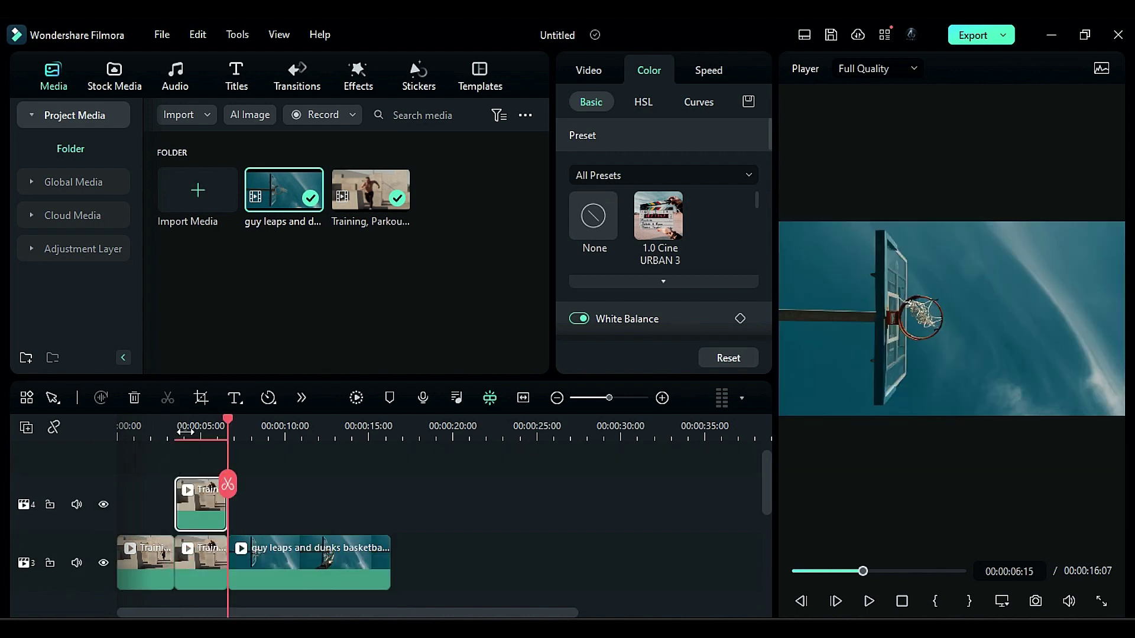
left_click_drag(186, 432, 175, 428)
Enable Smart Cutout for the copied parkour clip on track 4 and open its cutout editor.
left_click(589, 70)
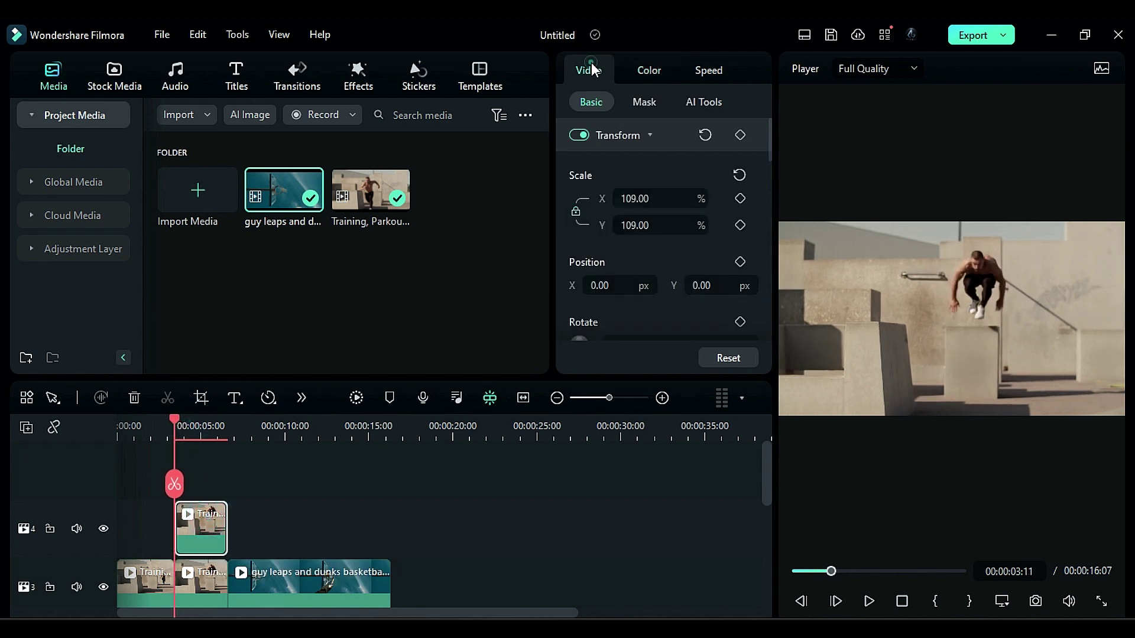
left_click(686, 102)
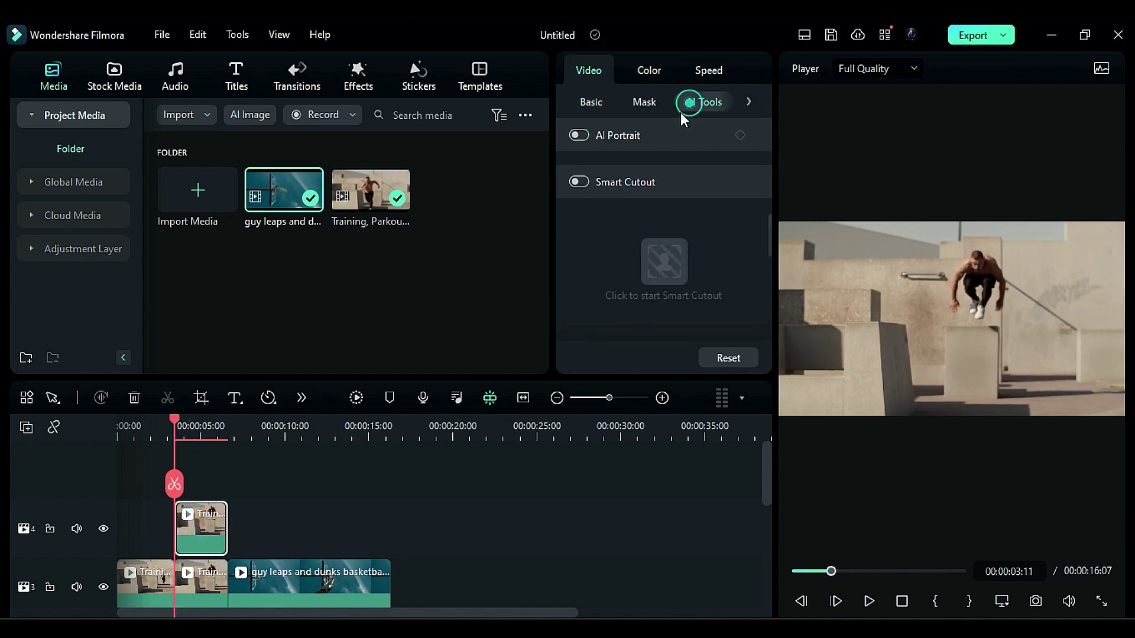
left_click(580, 182)
left_click(666, 243)
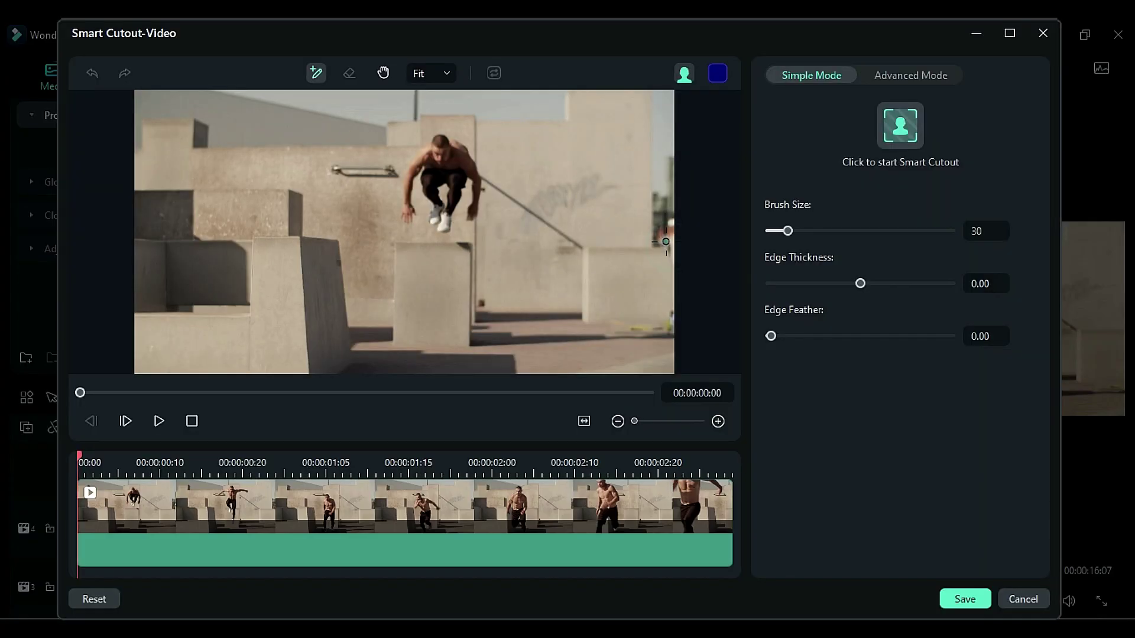
Brush over the jumping man to select his whole body and run Smart Cutout on the clip.
scroll(441, 142, "up", 3)
left_click(438, 144)
left_click_drag(490, 216, 452, 335)
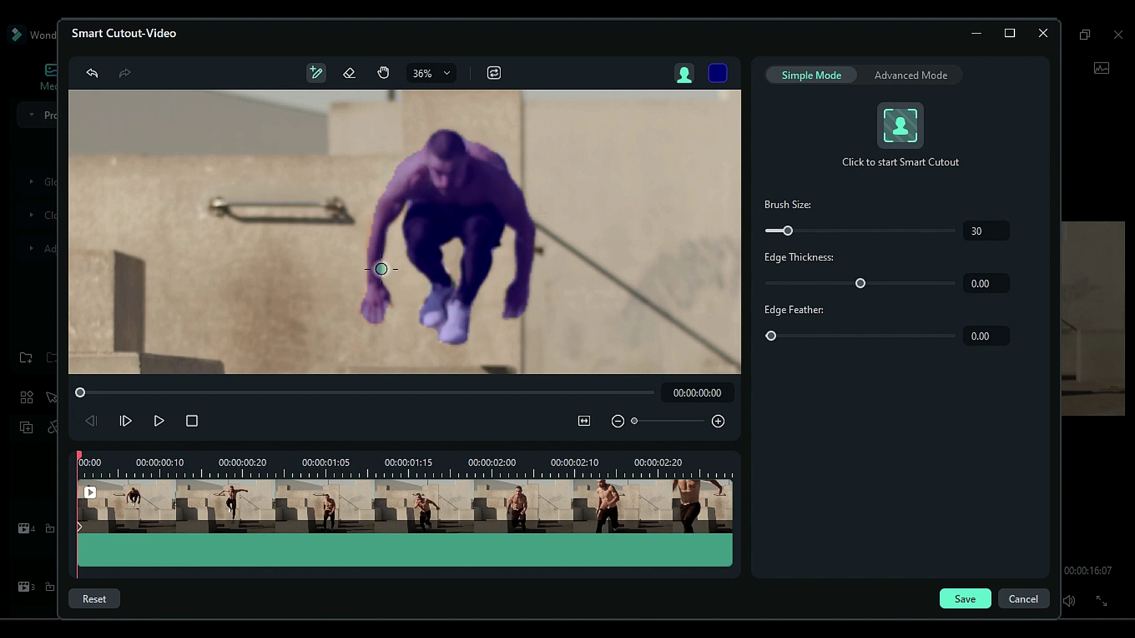
left_click(913, 137)
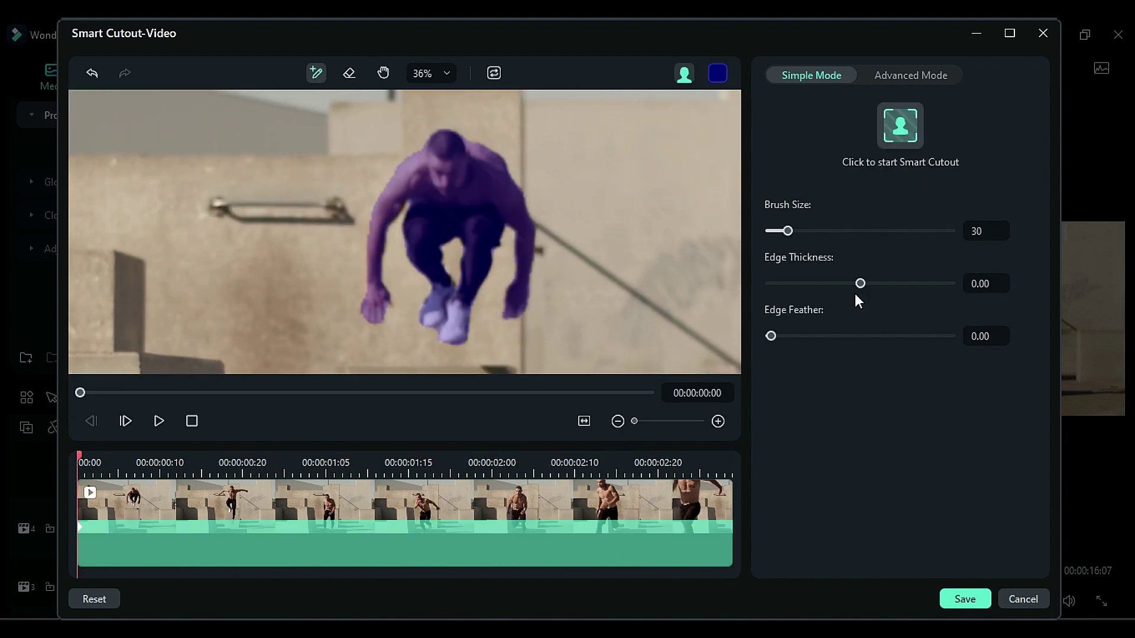
Set the cutout's edge thickness to about -1.87 and edge feather to about 3.55, and save the cutout.
left_click_drag(858, 285, 858, 286)
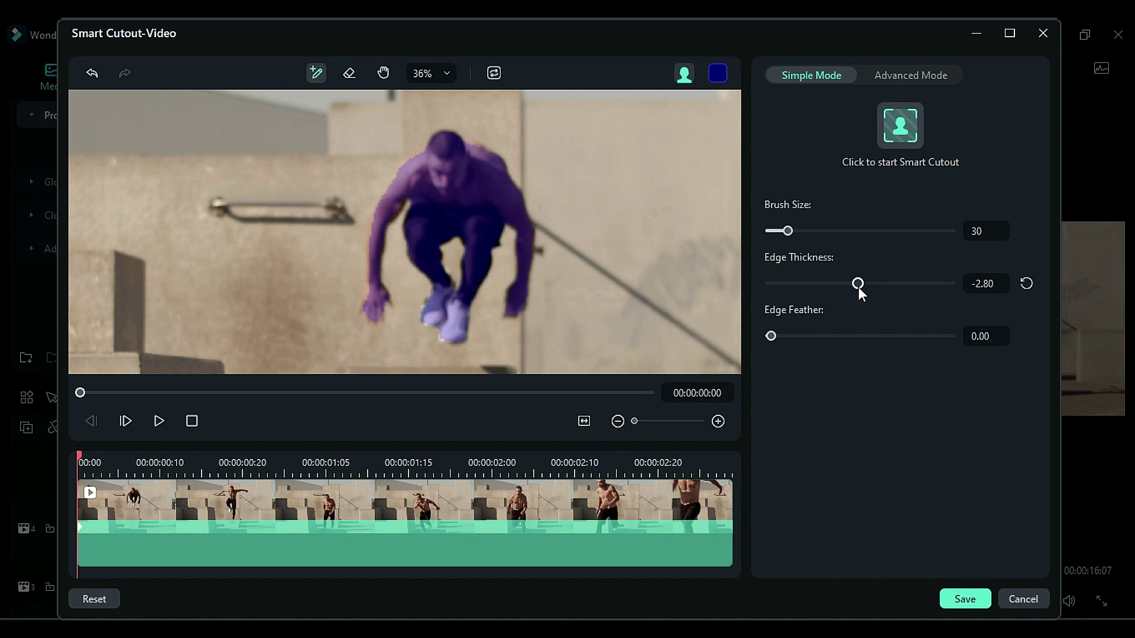
left_click_drag(771, 337, 805, 341)
left_click_drag(858, 285, 858, 286)
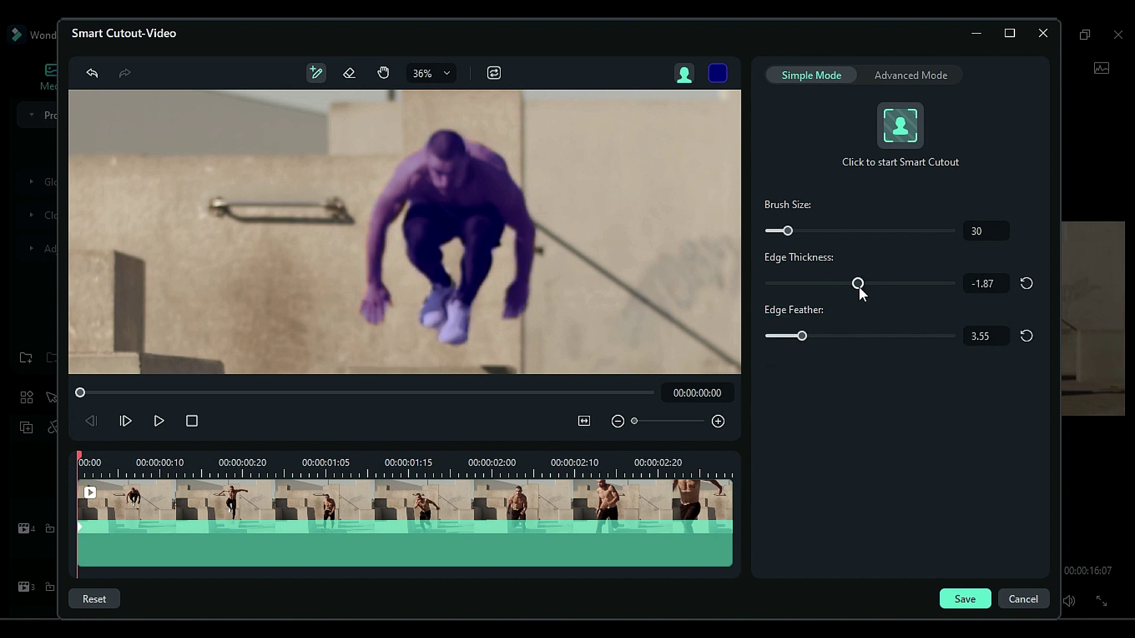
left_click_drag(807, 339, 801, 337)
left_click(945, 598)
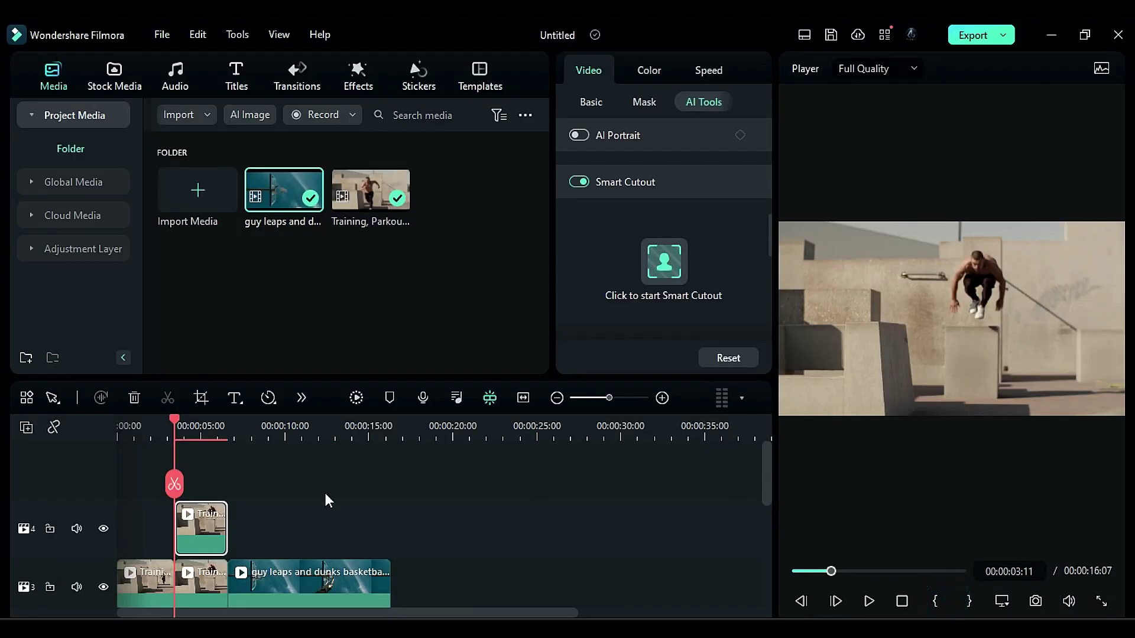
Hide track 3 to inspect the cutout alone, and slightly reduce its edge thickness in the Smart Cutout editor.
left_click(103, 588)
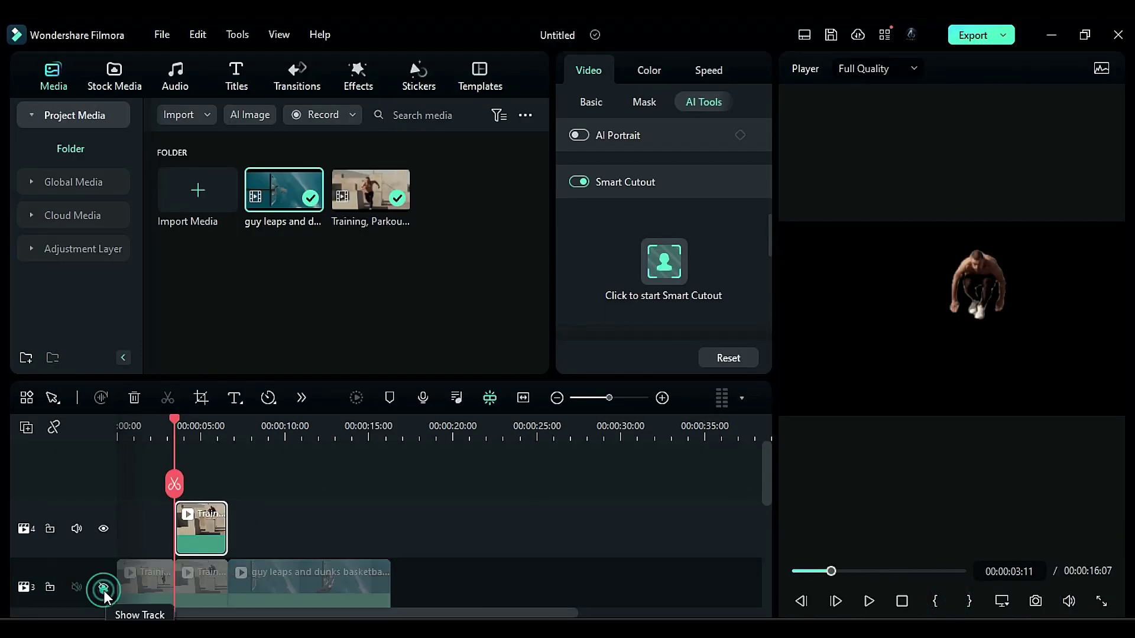
left_click_drag(182, 442, 195, 446)
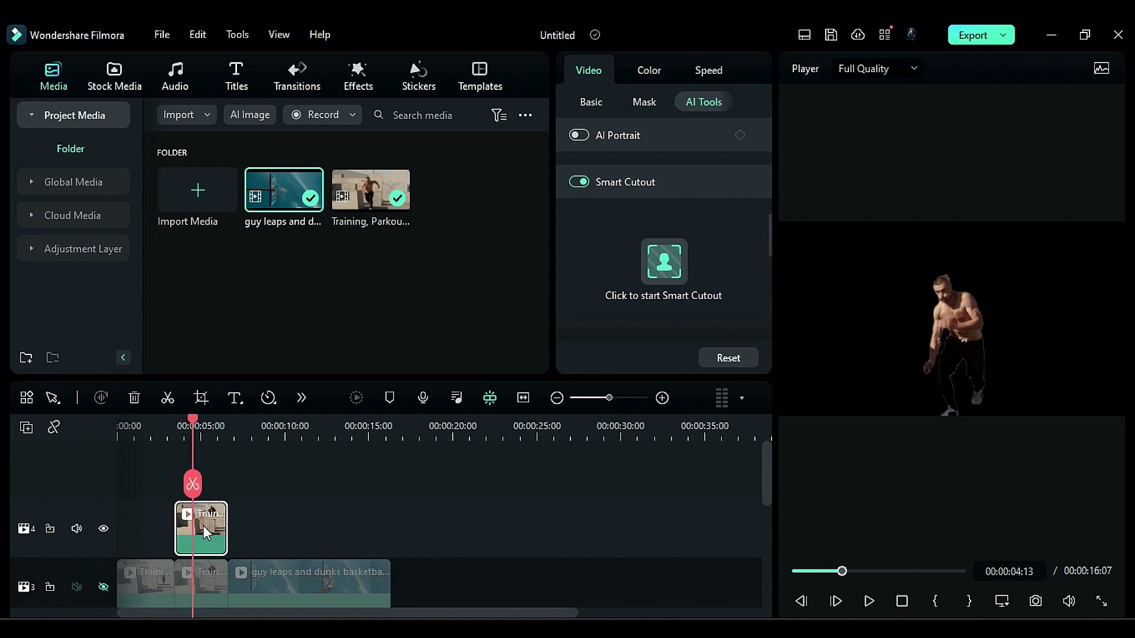
left_click(662, 260)
left_click_drag(857, 283, 856, 283)
left_click(965, 599)
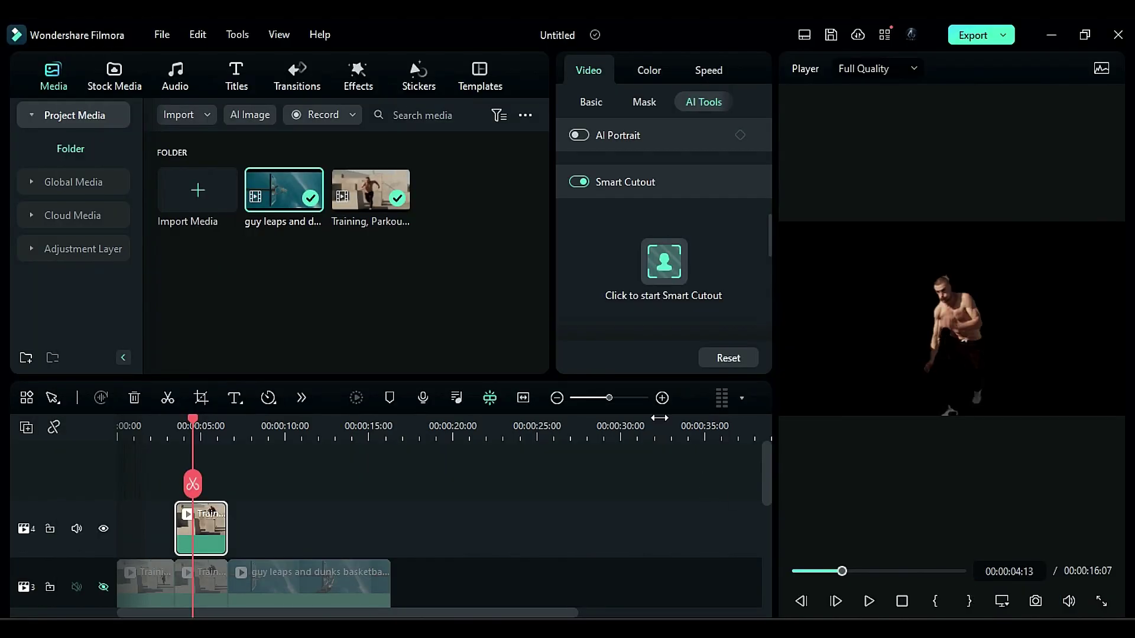
left_click_drag(207, 431, 197, 457)
Move the cutout clip up from track 4 to track 6, leaving two empty tracks beneath it.
left_click_drag(220, 529, 213, 496)
left_click_drag(203, 547, 207, 484)
scroll(258, 521, "down", 2)
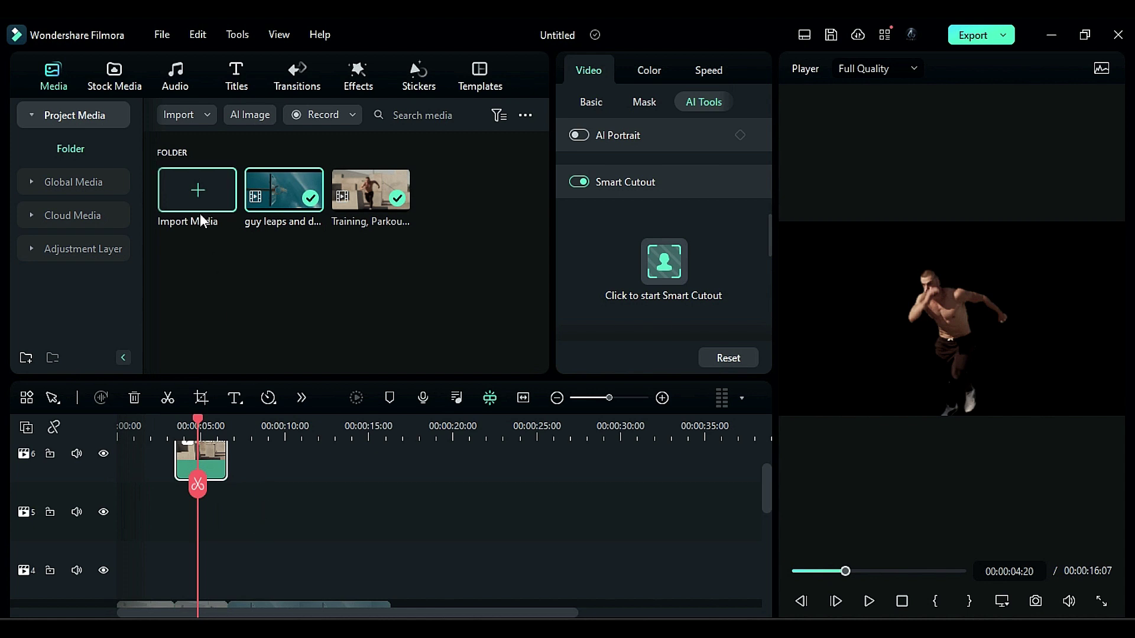
Add the Black solid color to track 5, aligned with the start of the cutout clip.
left_click(115, 88)
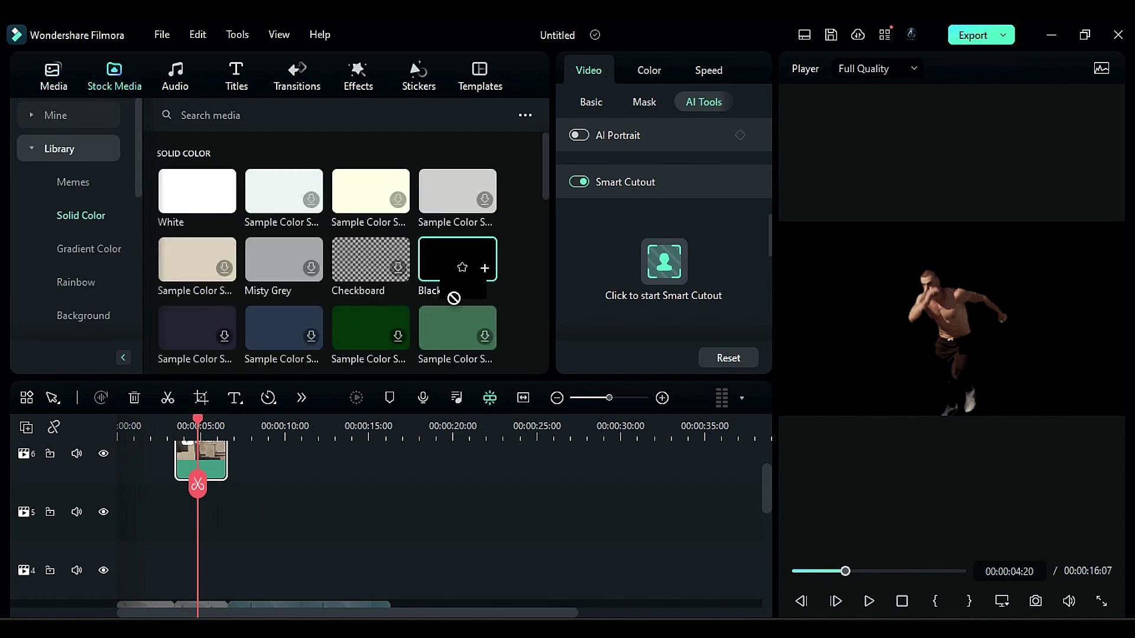
left_click_drag(442, 272, 189, 507)
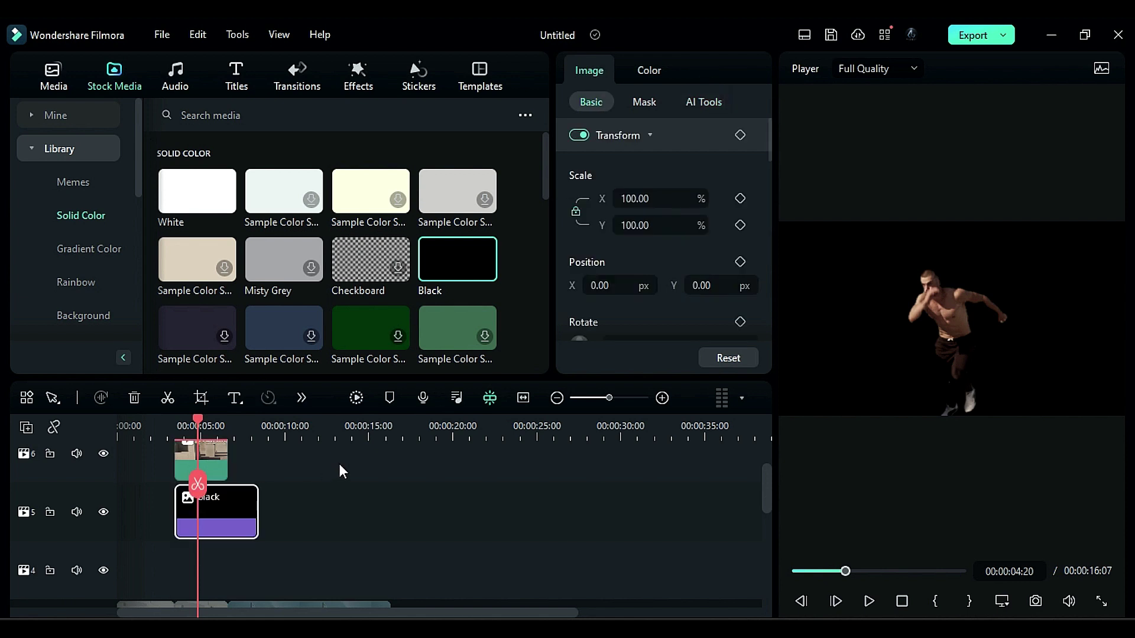
scroll(241, 467, "down", 1)
scroll(255, 467, "up", 1)
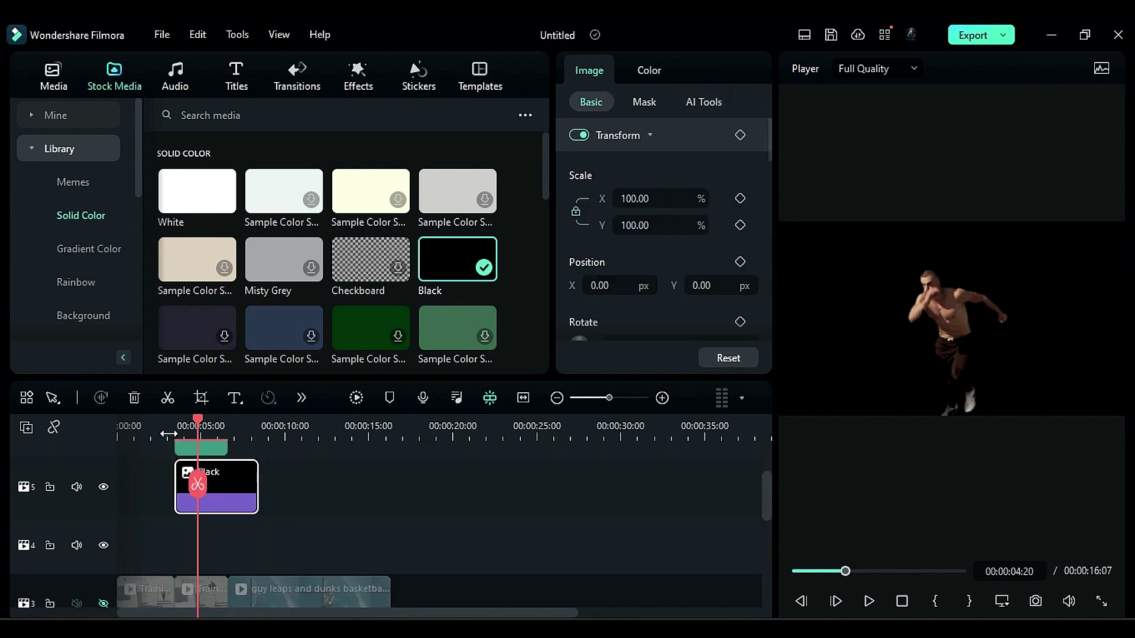
At 00:00:03:12, show track 3 again and keyframe the track 5 Black clip's position at Y 1080 px.
left_click_drag(198, 432, 177, 438)
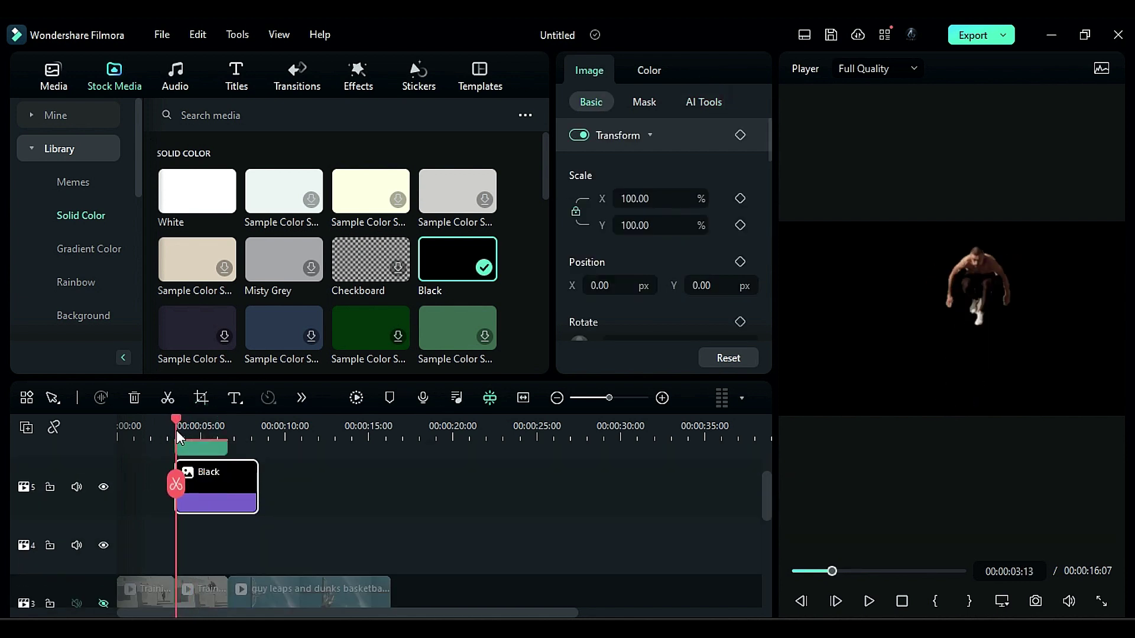
left_click(103, 604)
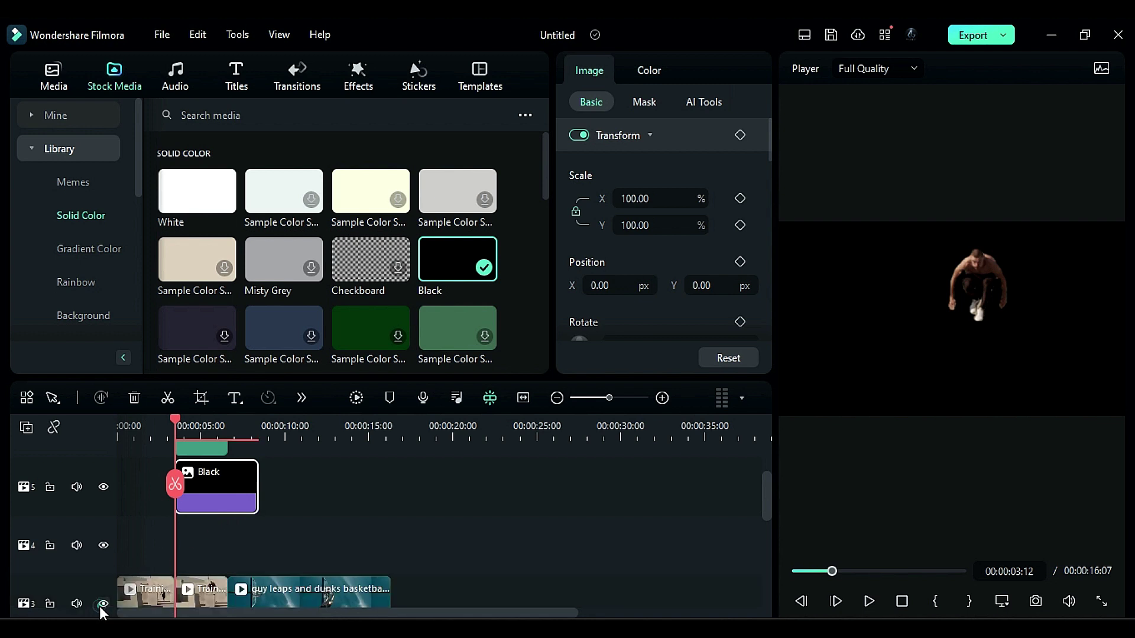
left_click(732, 286)
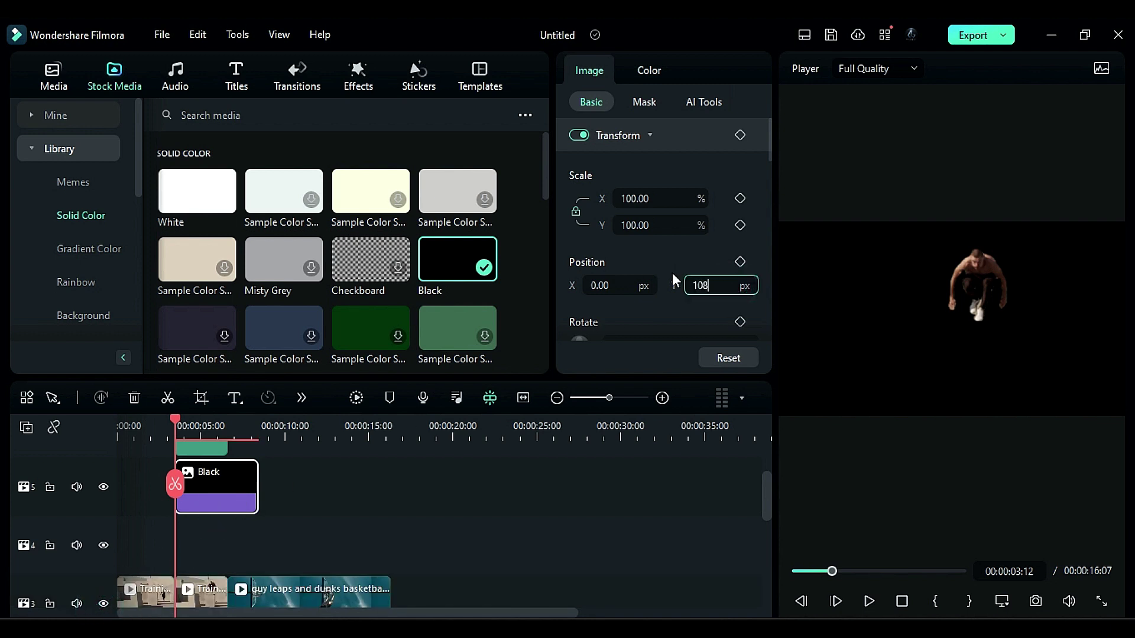
key("Return")
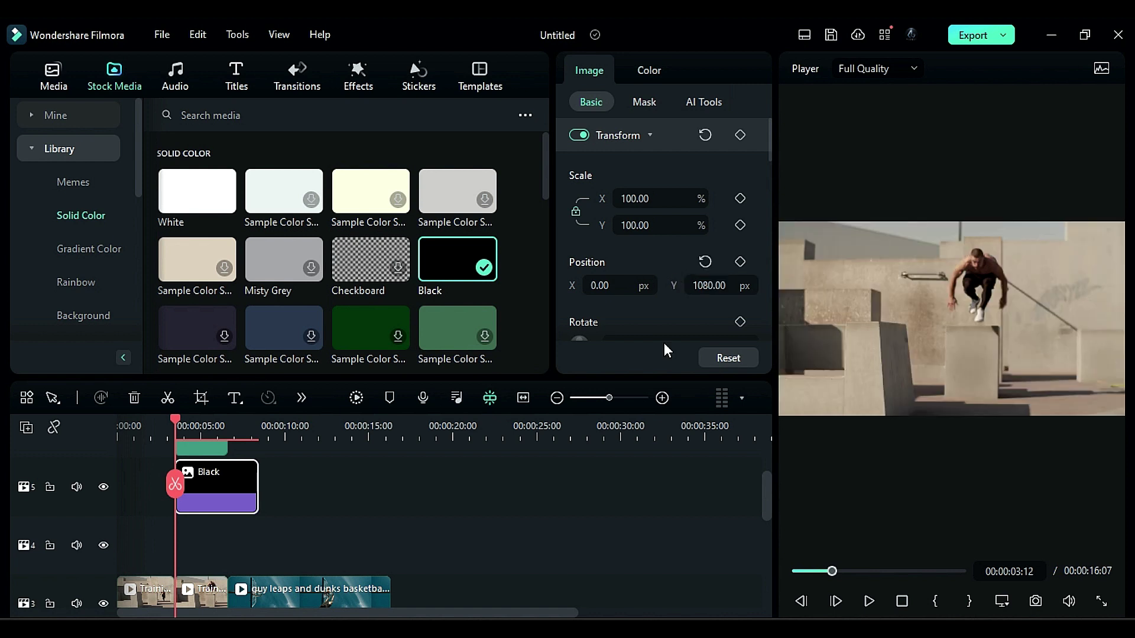
left_click(740, 263)
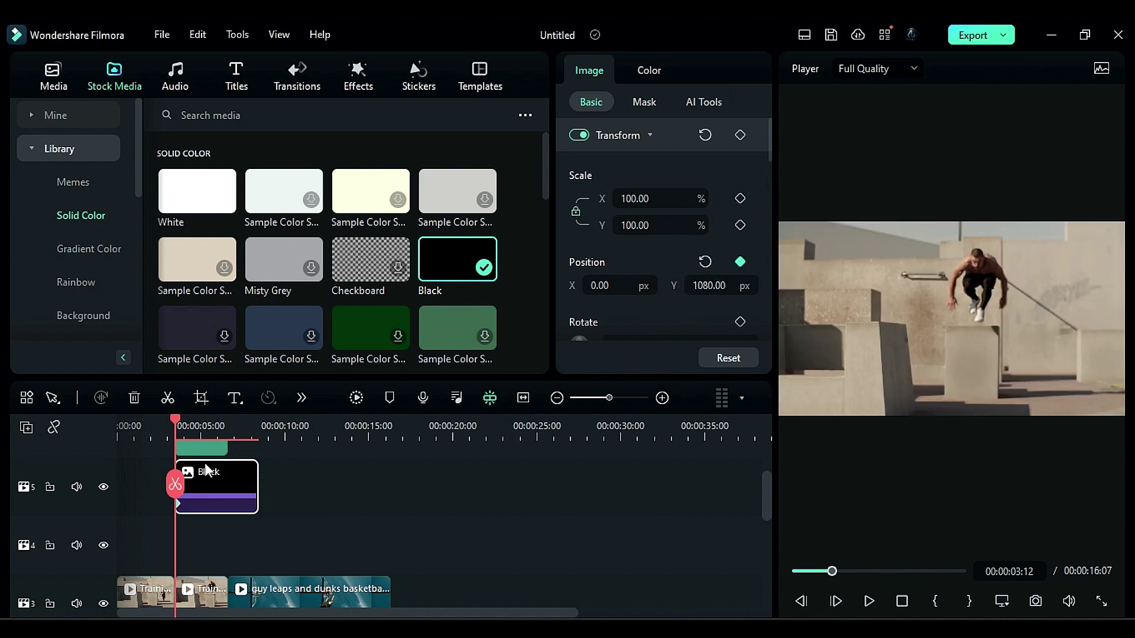
Add a second Black solid color to track 4 below the first and keyframe its position at Y -1080 px.
left_click_drag(434, 280, 186, 545)
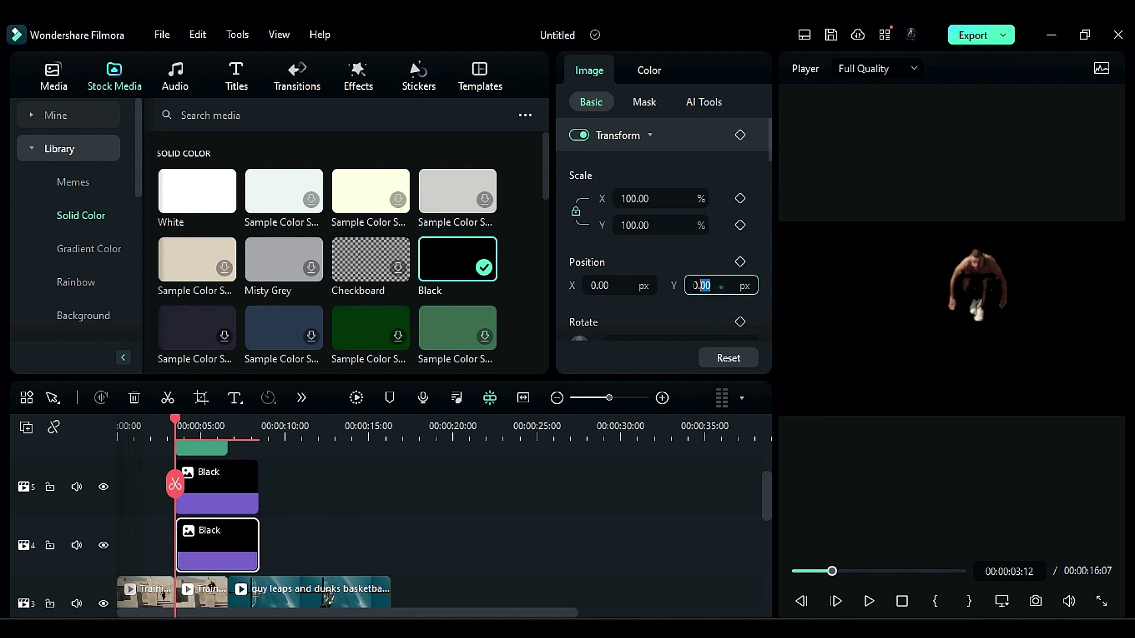
left_click(678, 285)
type("-1080")
key("Return")
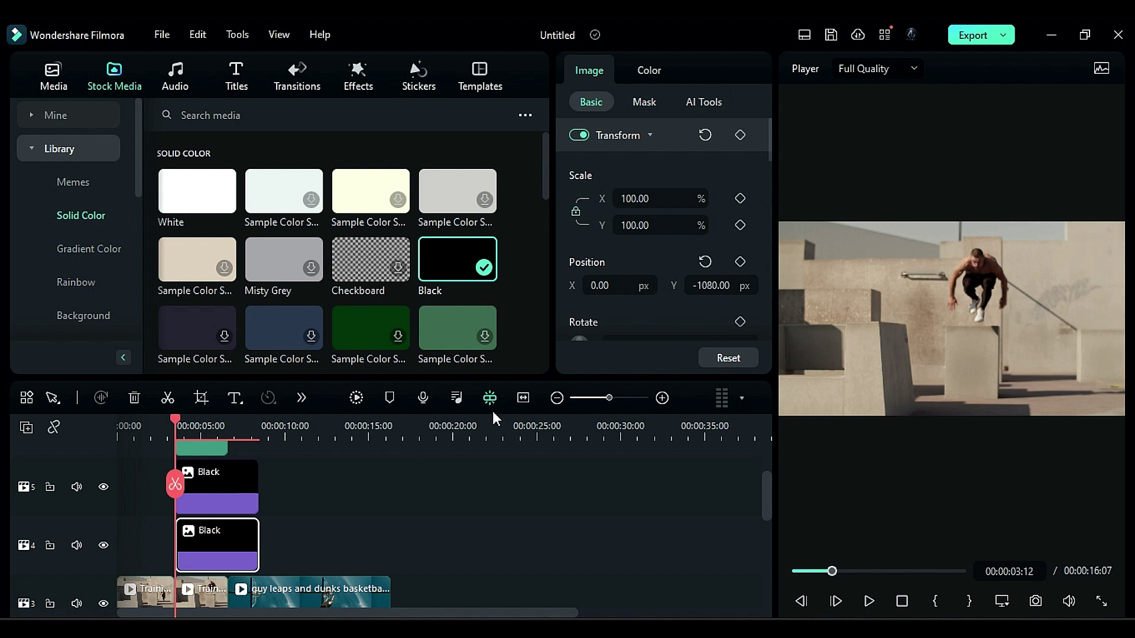
left_click(740, 267)
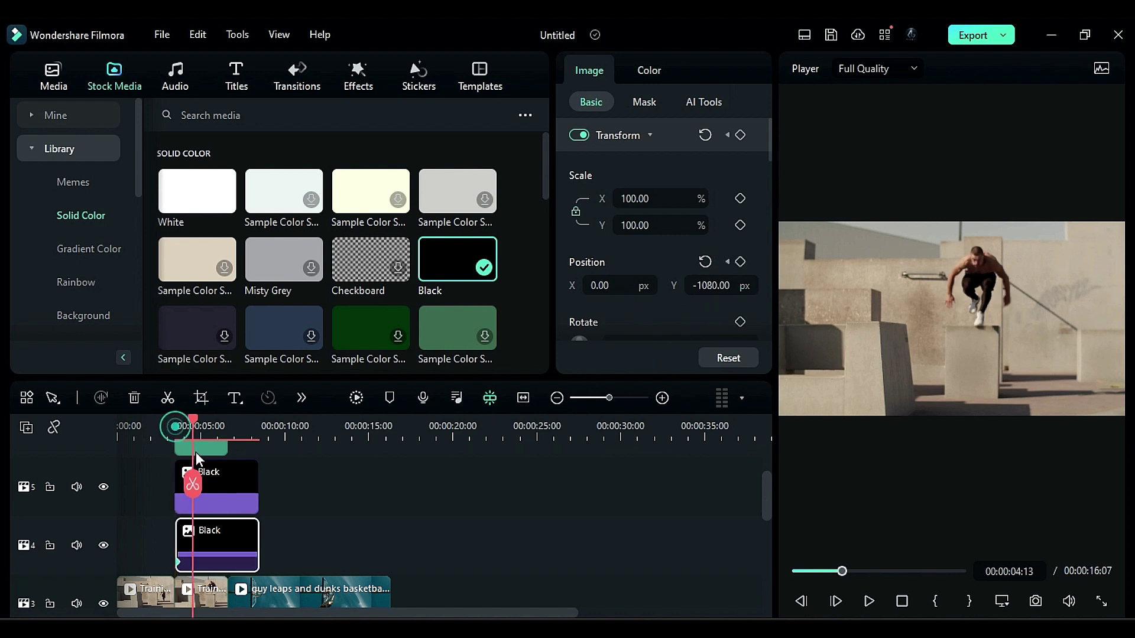
At 00:00:04:06, set the track 4 Black clip's Y position to -540 px.
mouse_move(177, 421)
left_mouse_down()
mouse_move(198, 460)
mouse_move(188, 460)
left_mouse_up()
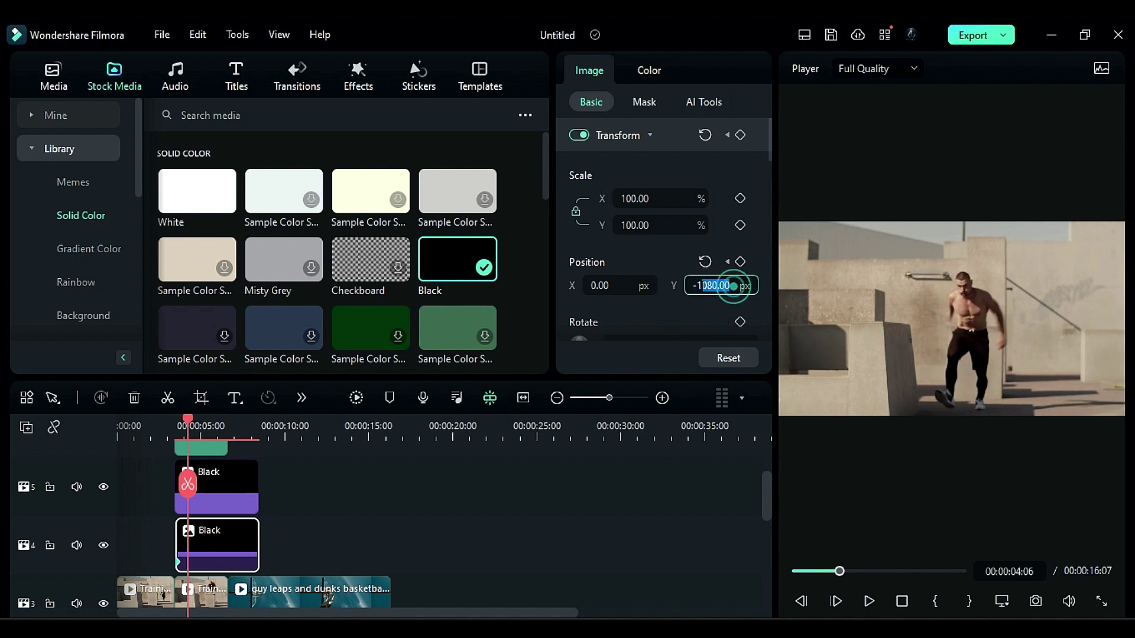
type("-54")
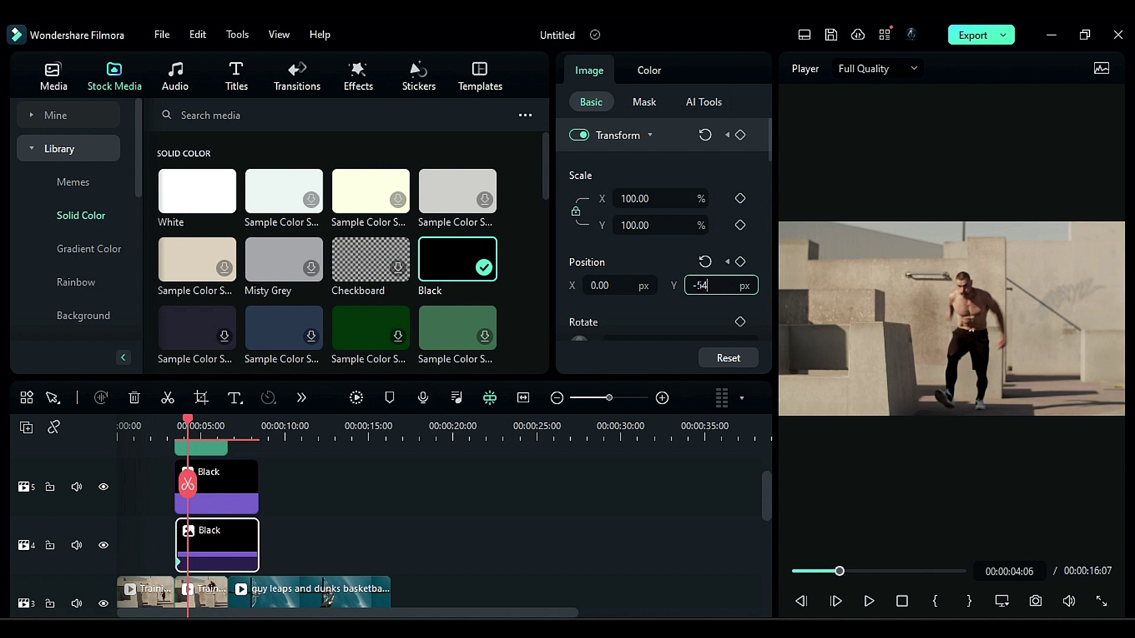
type("0")
key("Return")
Set the track 5 Black clip's Y position to 540 px at 00:00:04:06.
scroll(216, 510, "up", 1)
left_click(231, 529)
left_click(711, 286)
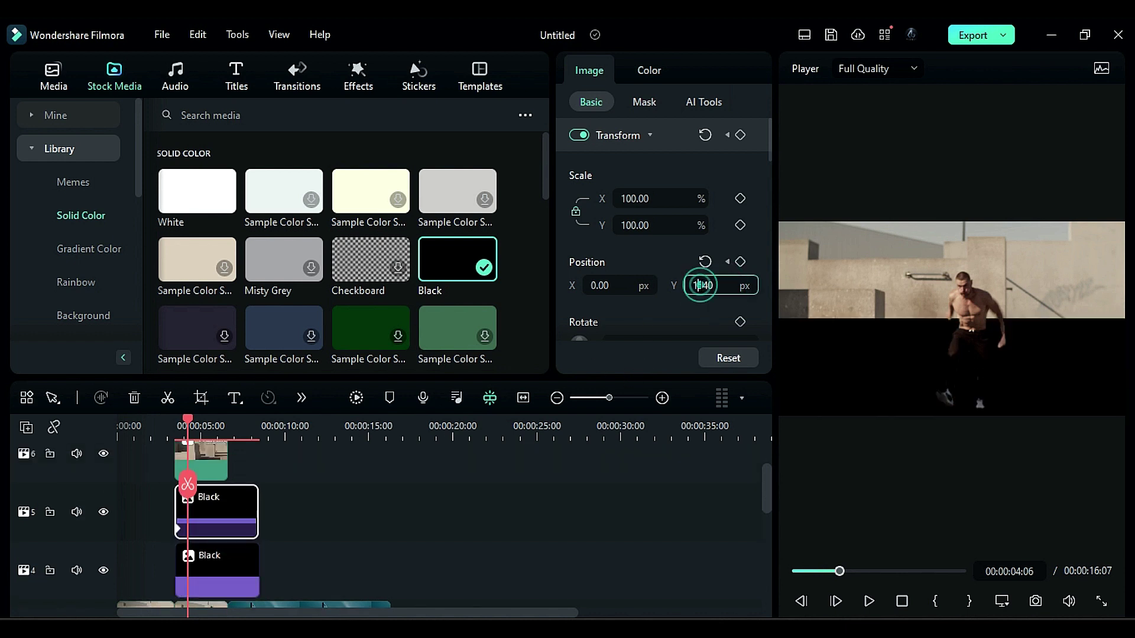
type("-540")
key("Return")
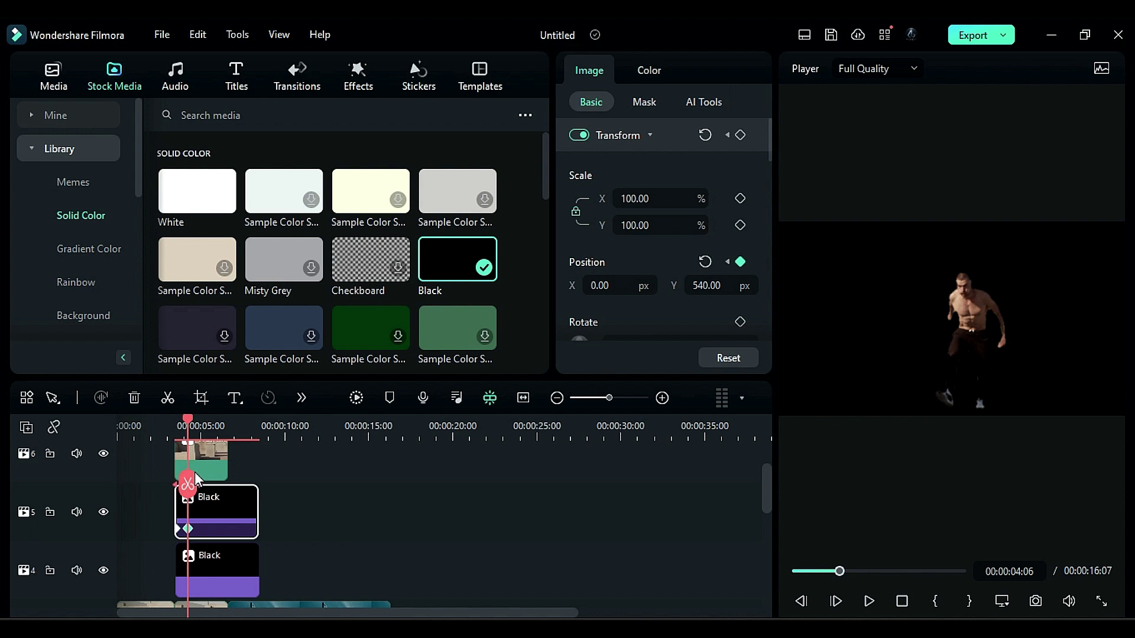
Scrub through the closing black bars up to 00:00:06:14, and hide tracks 5 and 4.
left_click(155, 421)
left_click_drag(155, 421, 230, 467)
scroll(236, 473, "down", 2)
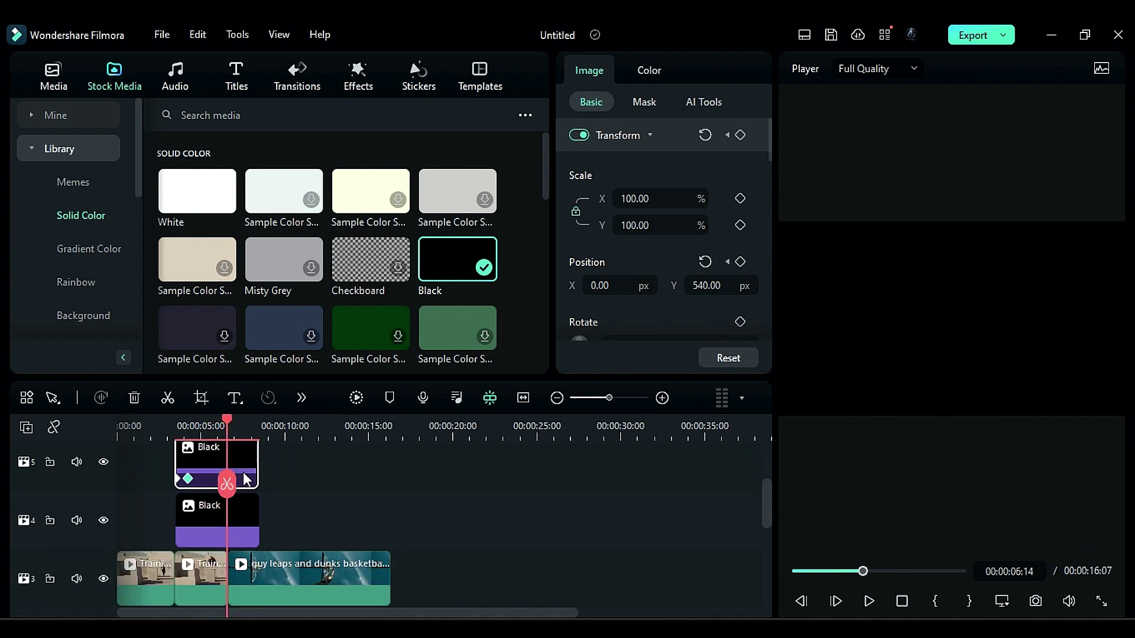
left_click(104, 461)
left_click(103, 521)
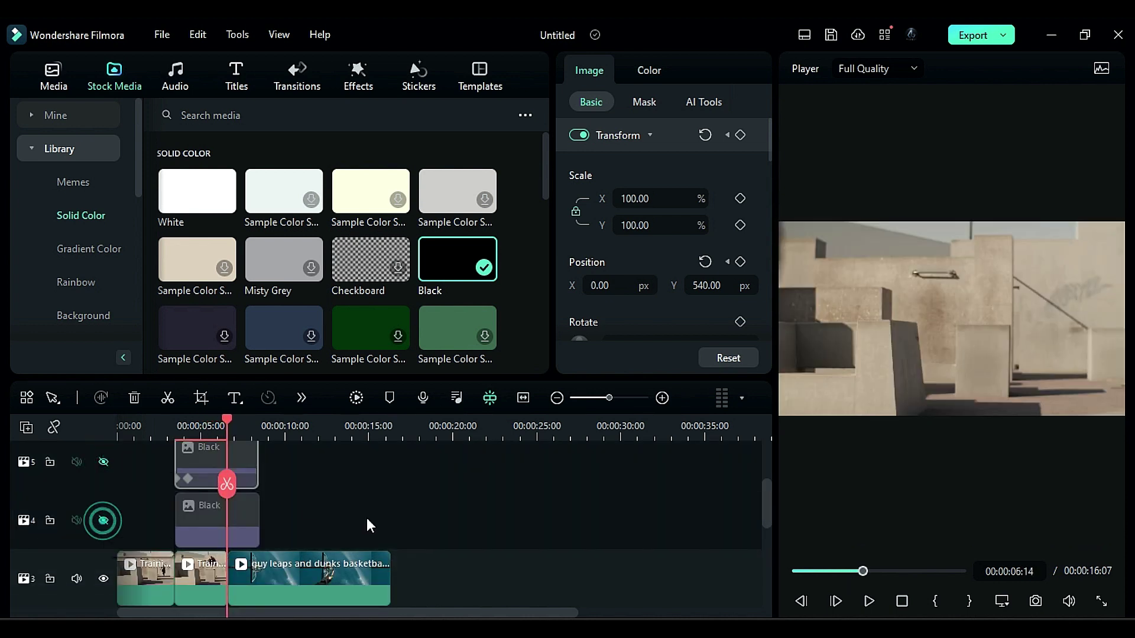
Split the basketball dunk clip on track 3 at 00:00:09:06.
left_click(227, 425)
left_click_drag(228, 427, 272, 450)
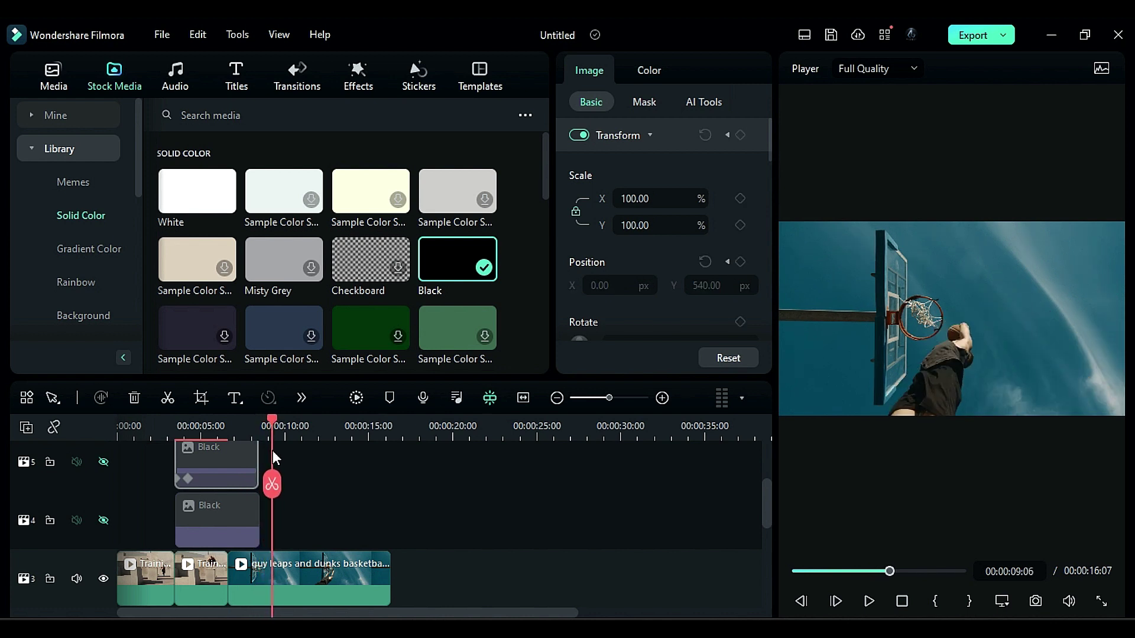
scroll(290, 528, "down", 1)
left_click(290, 528)
left_click(272, 485)
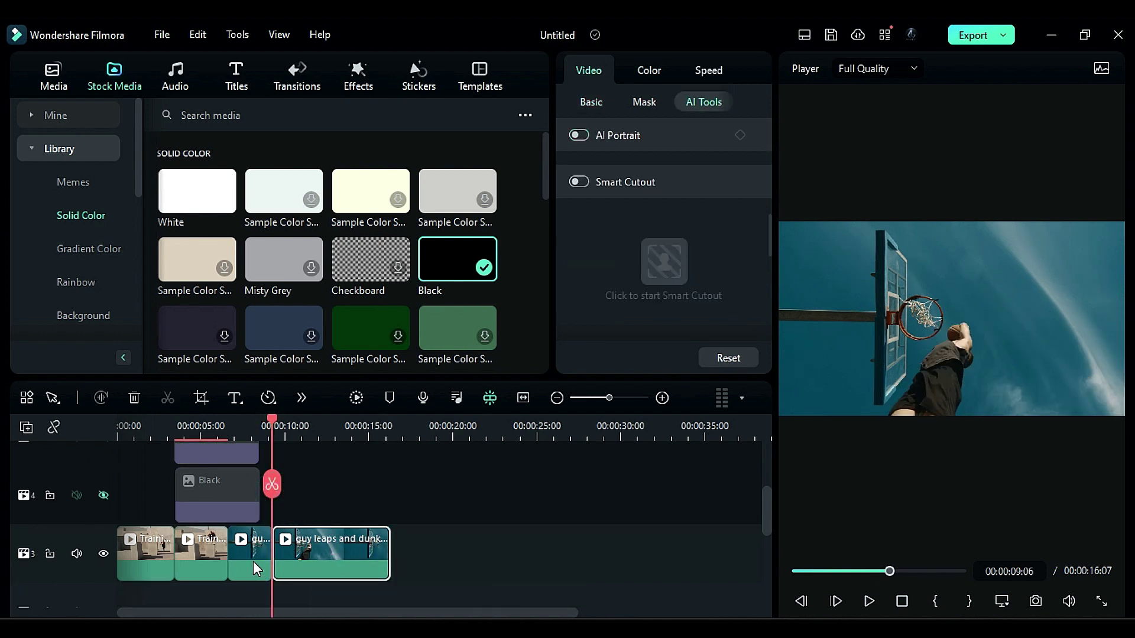
Duplicate the short basketball clip from track 3 onto track 6, right after the parkour cutout, and go to its start at 00:00:06:15.
scroll(271, 468, "up", 3)
left_click(254, 521)
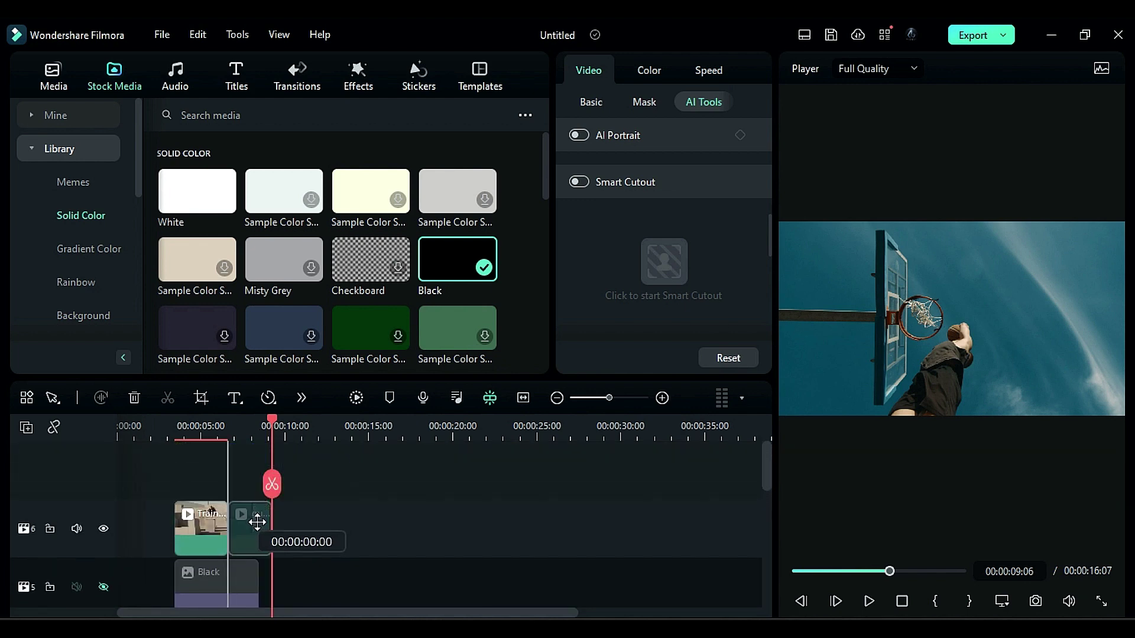
key("Up")
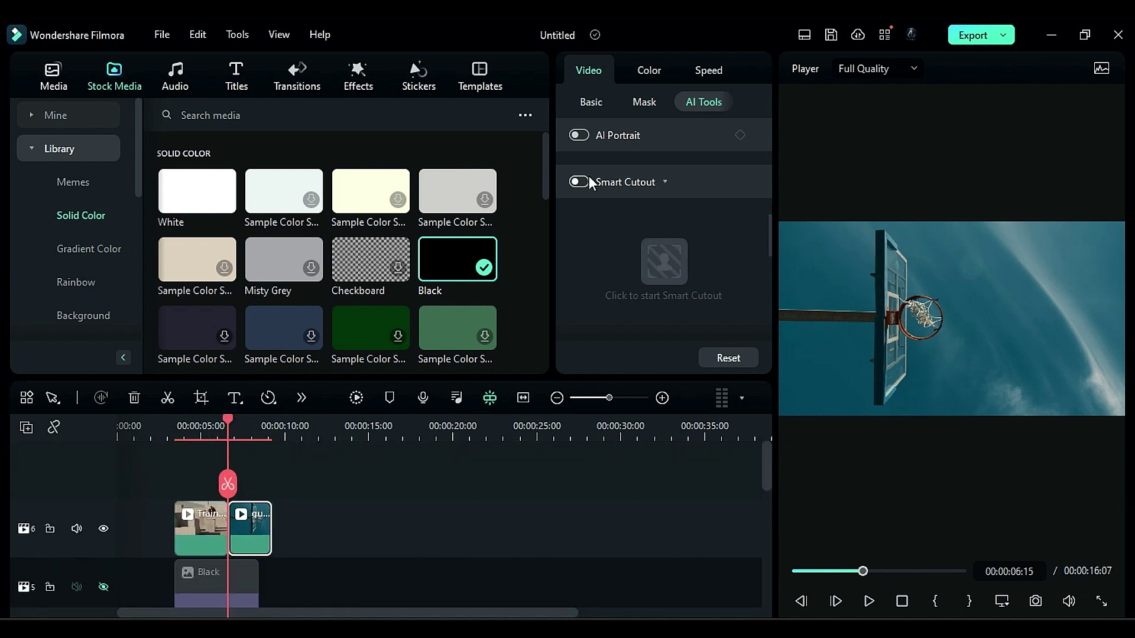
Enable Smart Cutout on the track 6 basketball clip and brush over the player at 00:00:01:24 in the cutout editor.
left_click(579, 181)
left_click(636, 262)
left_click_drag(494, 454, 566, 463)
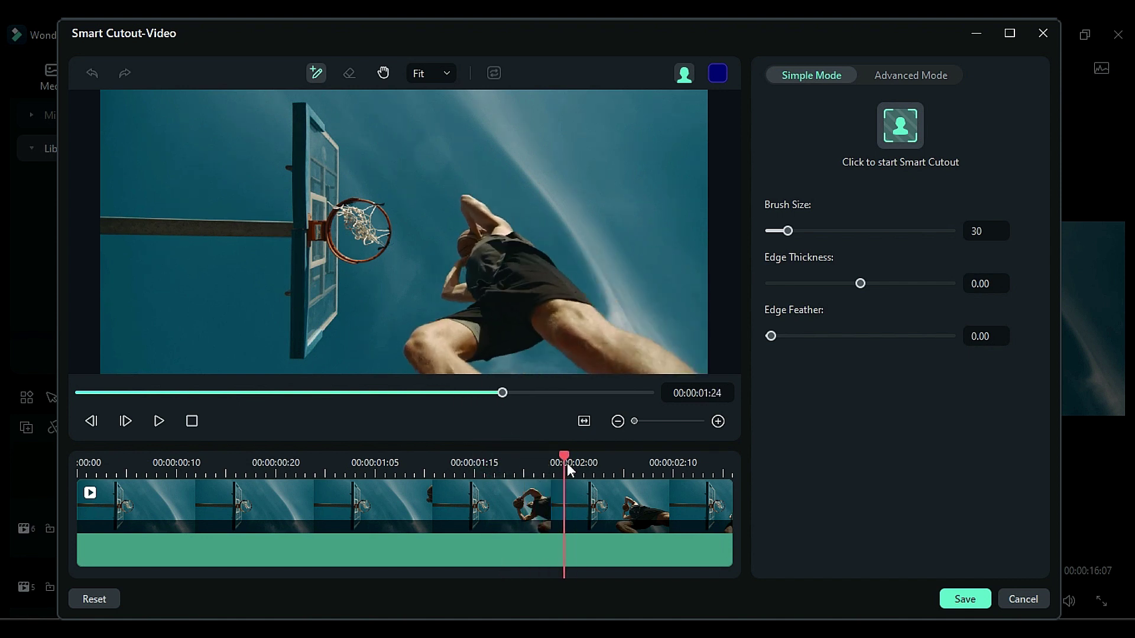
mouse_move(464, 273)
left_mouse_down()
mouse_move(539, 287)
mouse_move(455, 371)
mouse_move(451, 290)
left_mouse_up()
Erase the sky between the player's arm and torso from the cutout selection with a size 3 eraser.
scroll(451, 290, "up", 2)
scroll(451, 290, "up", 3)
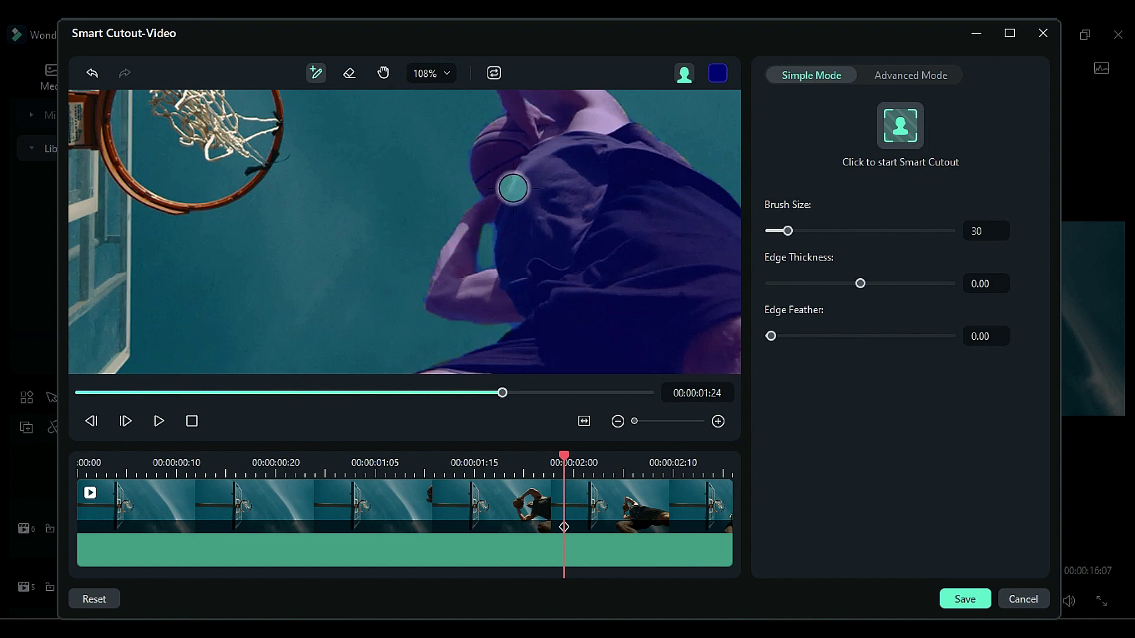
left_click(347, 76)
left_click_drag(491, 228, 493, 259)
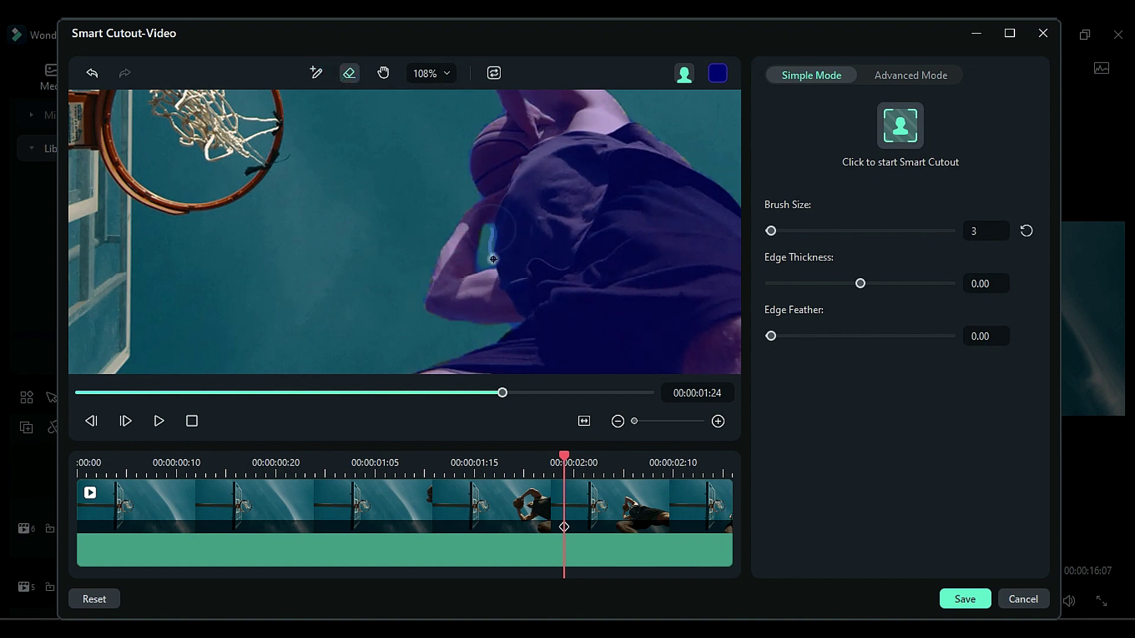
scroll(465, 159, "down", 4)
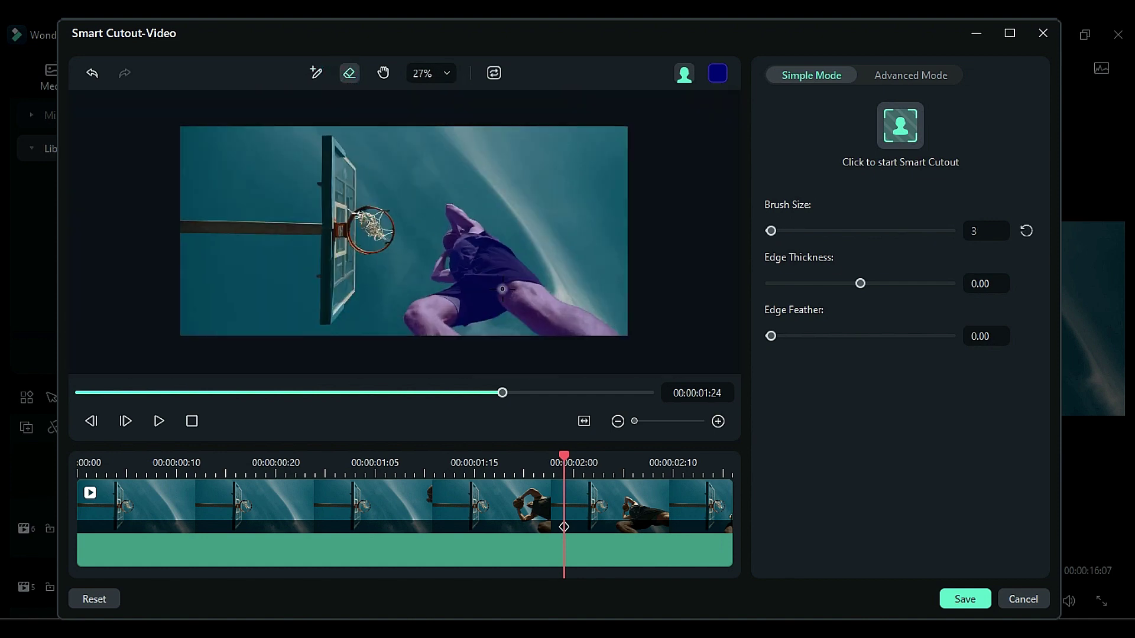
Set the cutout's edge feather to 2.99 and edge thickness to -1.87, run Smart Cutout on the clip and save it.
scroll(532, 236, "up", 1)
left_click_drag(861, 284, 858, 285)
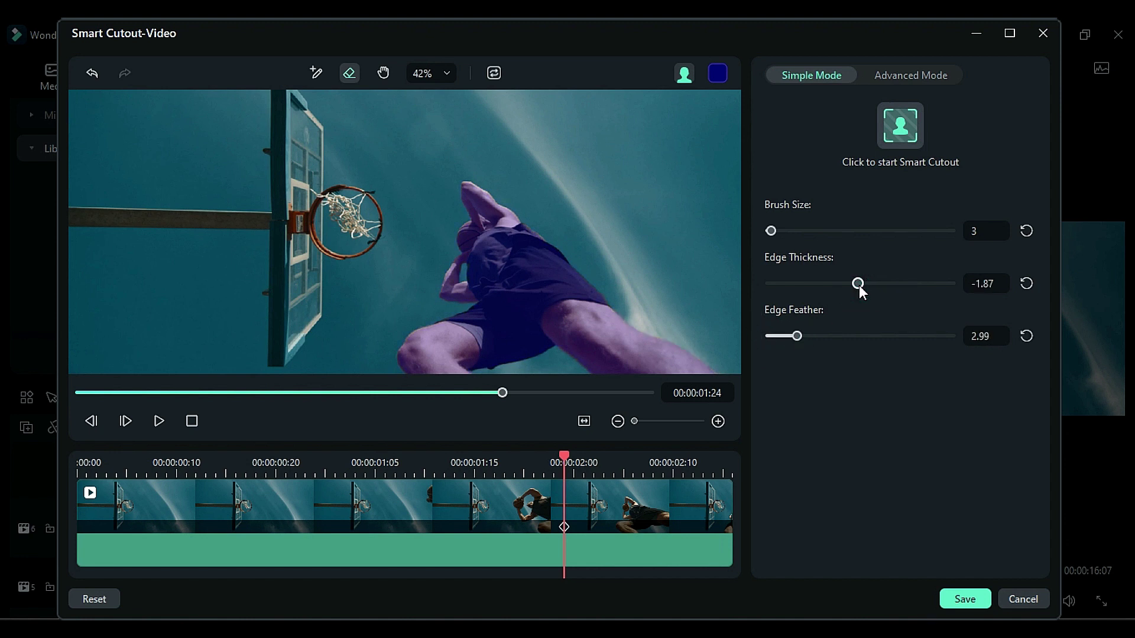
left_click(911, 127)
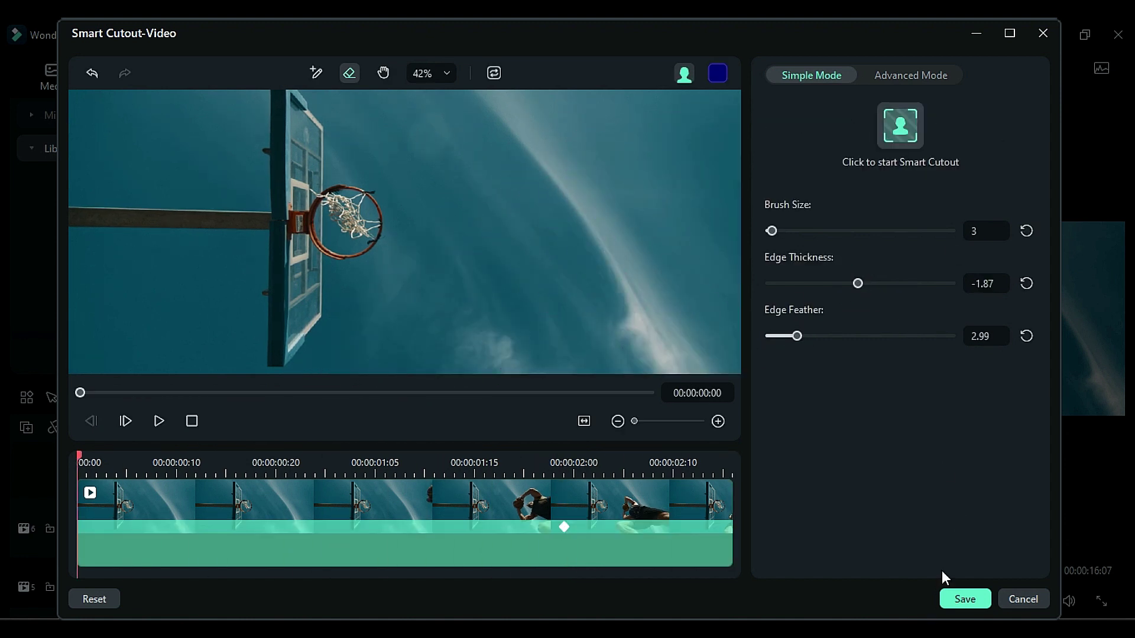
left_click(959, 599)
Show tracks 5 and 4 with the Black clips again.
scroll(296, 485, "up", 2)
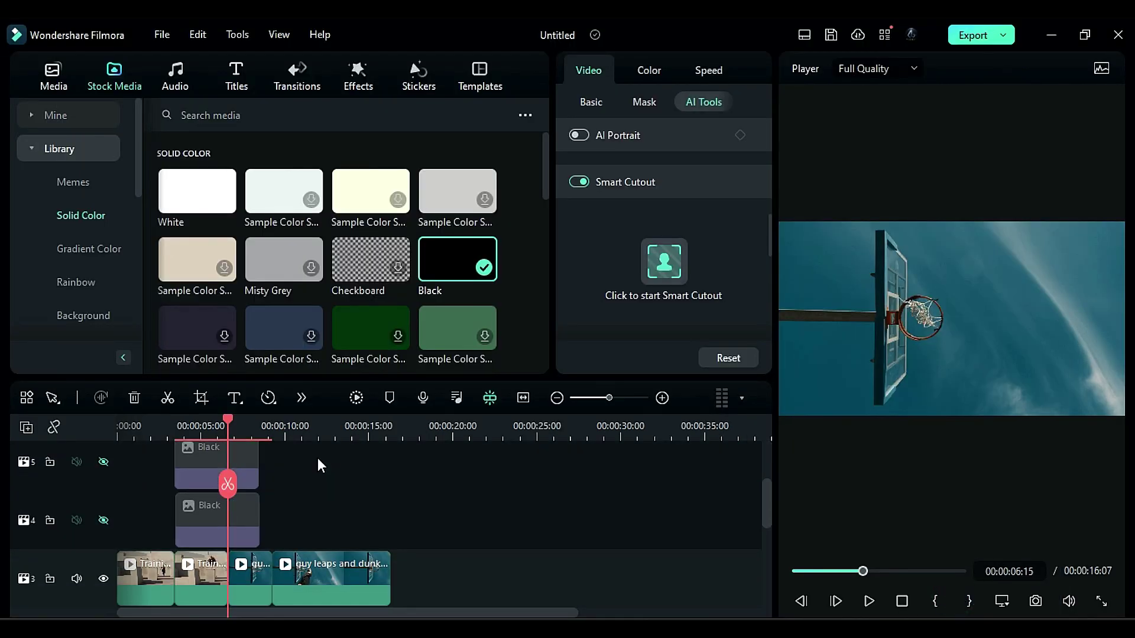
left_click(103, 462)
left_click(104, 520)
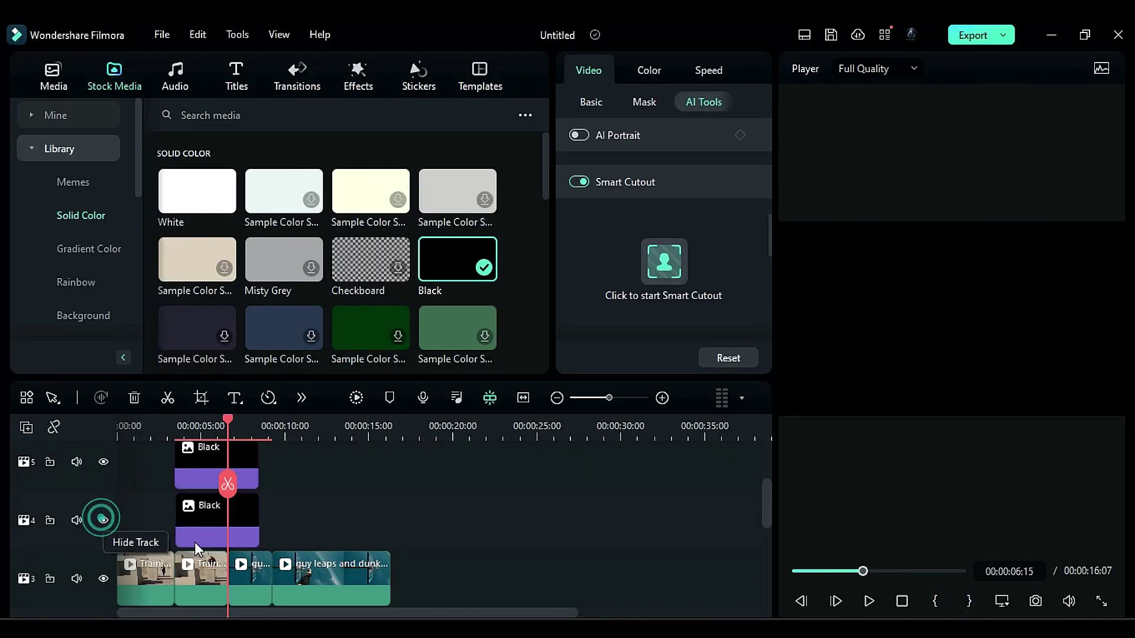
Extend the Black clips on tracks 4 and 5 to the end of the track 6 basketball cutout.
scroll(272, 538, "up", 1)
mouse_move(259, 538)
left_mouse_down()
mouse_move(272, 538)
mouse_move(266, 555)
left_mouse_up()
scroll(271, 538, "down", 1)
Add a position keyframe at 00:00:07:18 to the Black clips on tracks 4 and 5.
left_click_drag(228, 424, 246, 461)
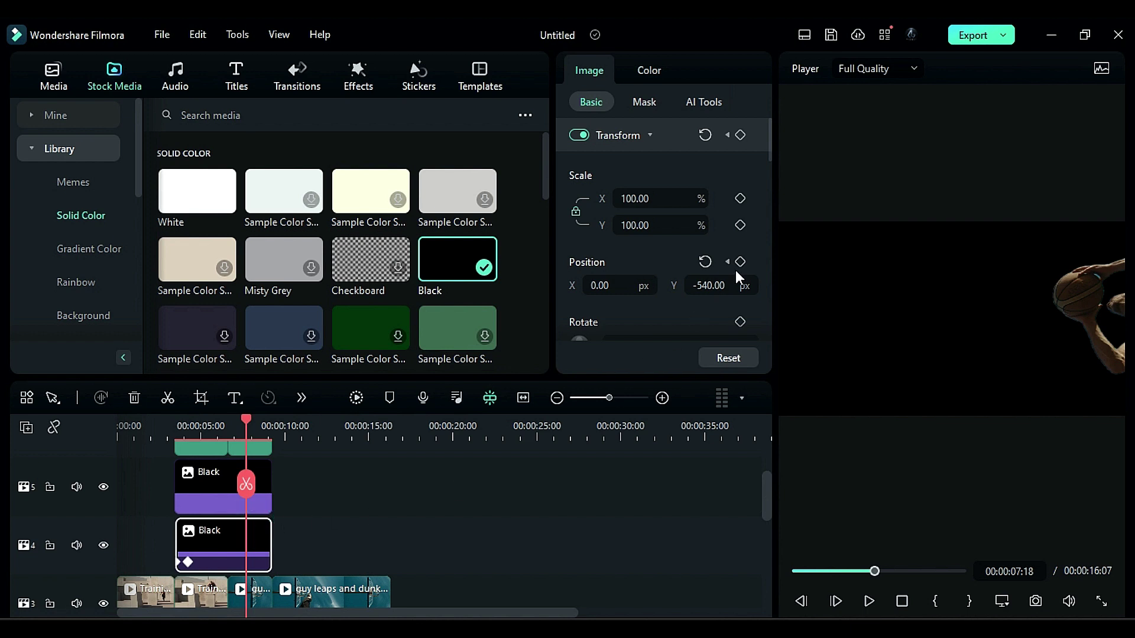
scroll(413, 520, "up", 1)
left_click(256, 545)
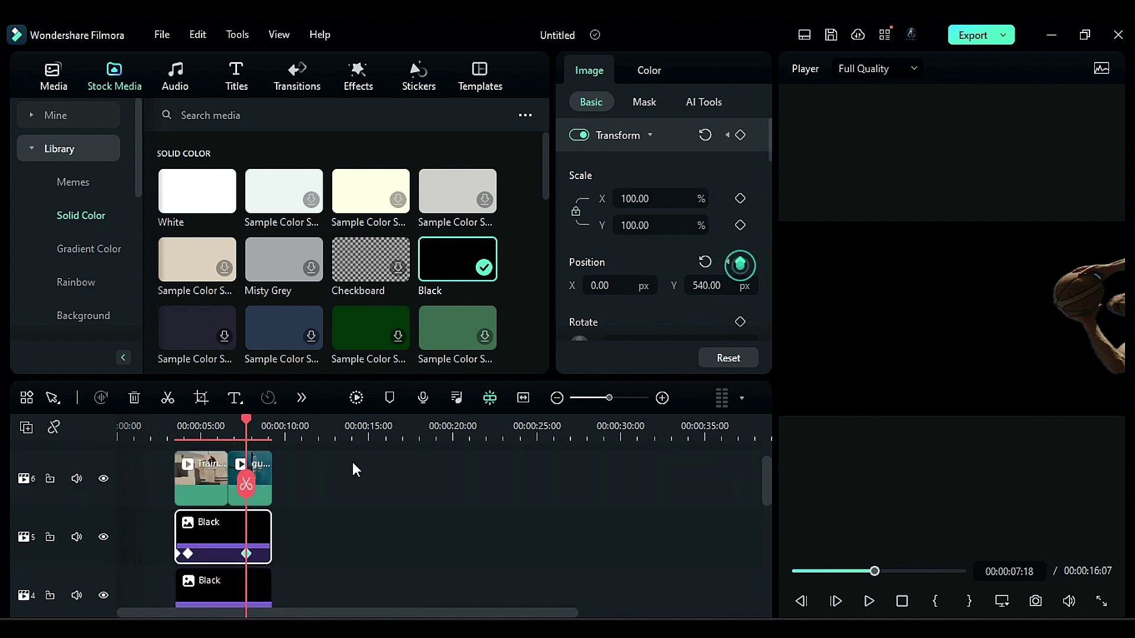
At 00:00:09:00, set the track 5 Black clip's Y position to 1080 px.
scroll(355, 470, "down", 1)
left_click_drag(246, 434, 270, 434)
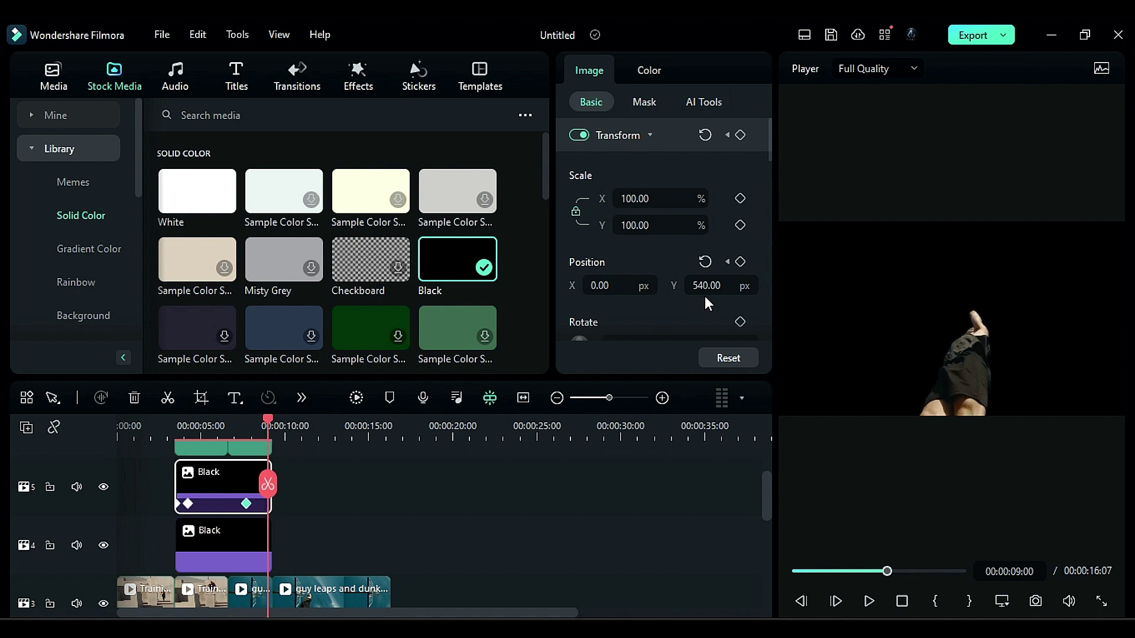
left_click_drag(725, 284, 680, 283)
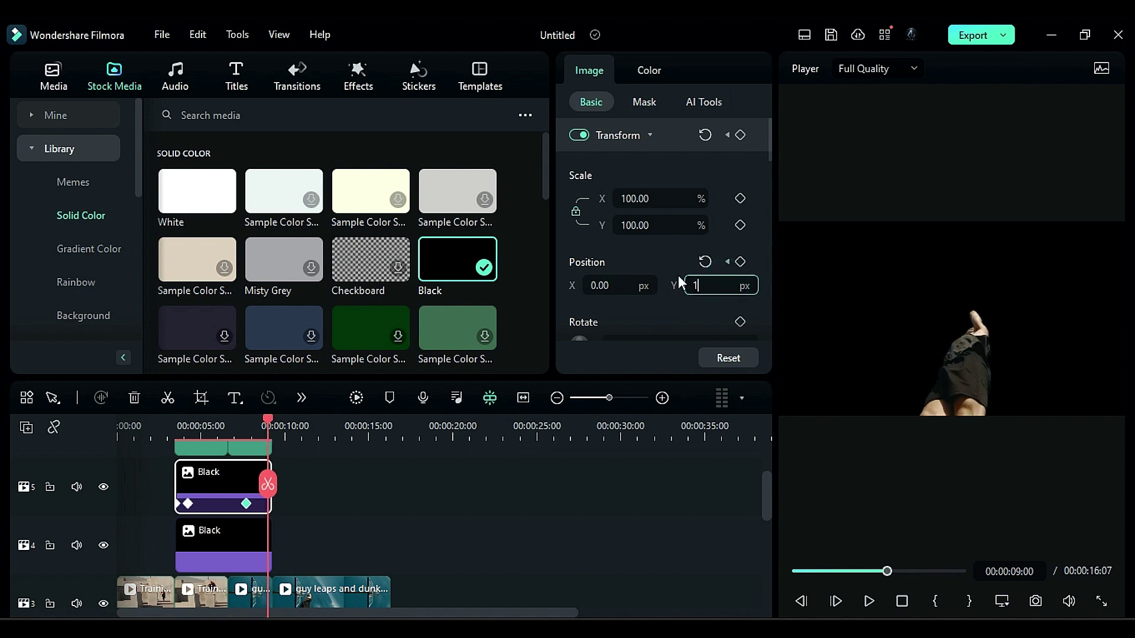
type("1080")
key("Return")
Set the track 4 Black clip's Y position to -1080 px at 00:00:09:00.
left_click(245, 535)
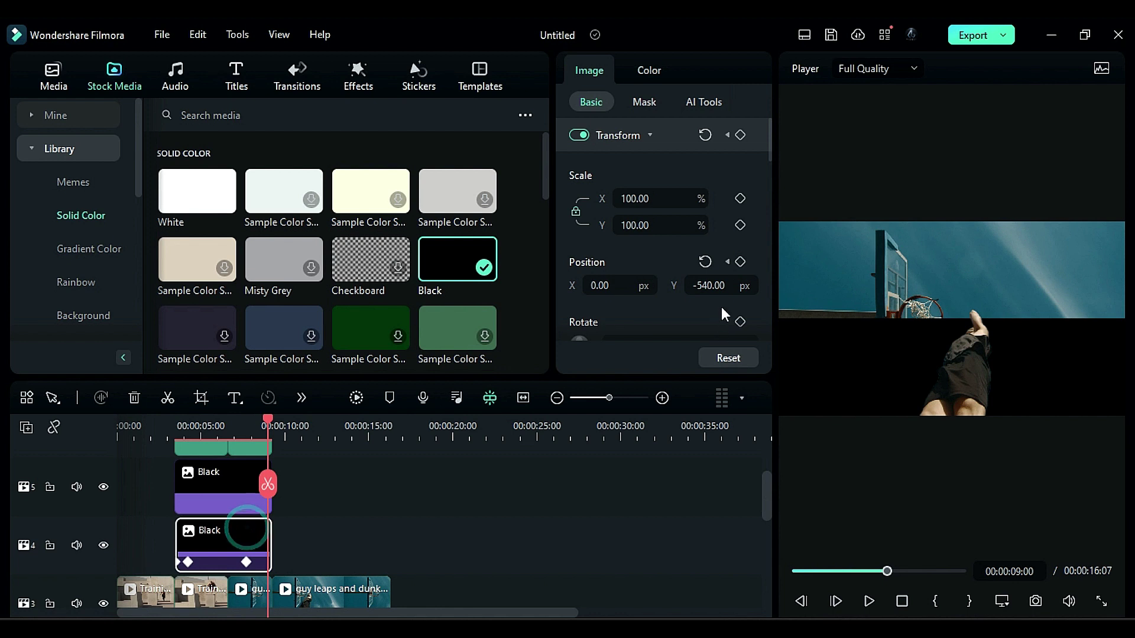
left_click(713, 290)
left_click_drag(724, 284, 698, 285)
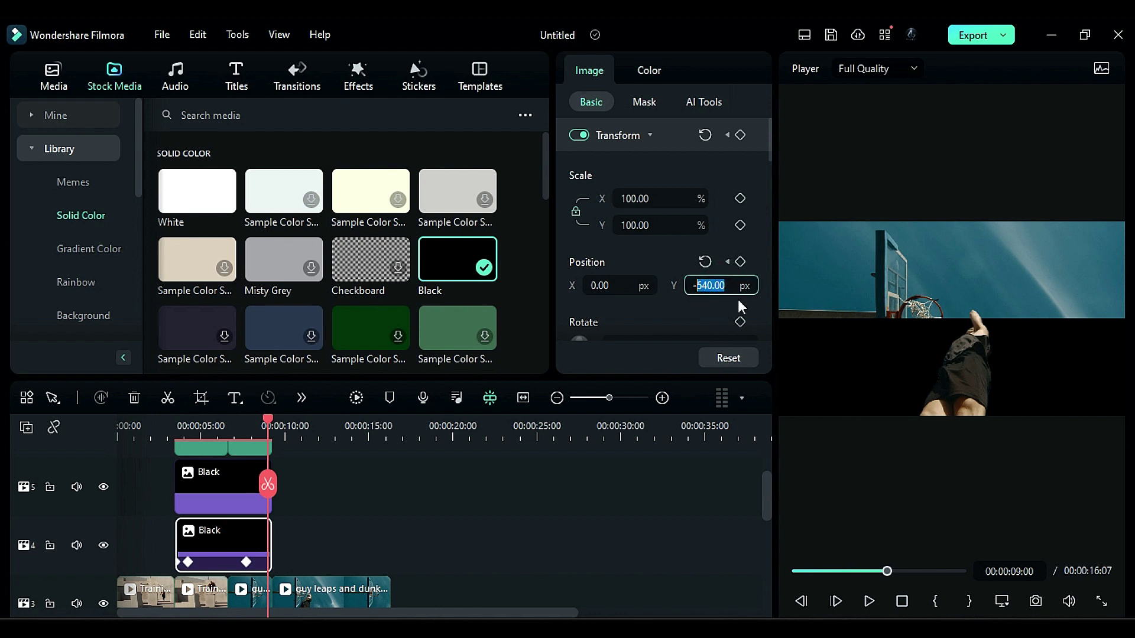
type("1080")
key("Return")
Render the timeline preview and play the finished transition from the beginning.
left_click(357, 400)
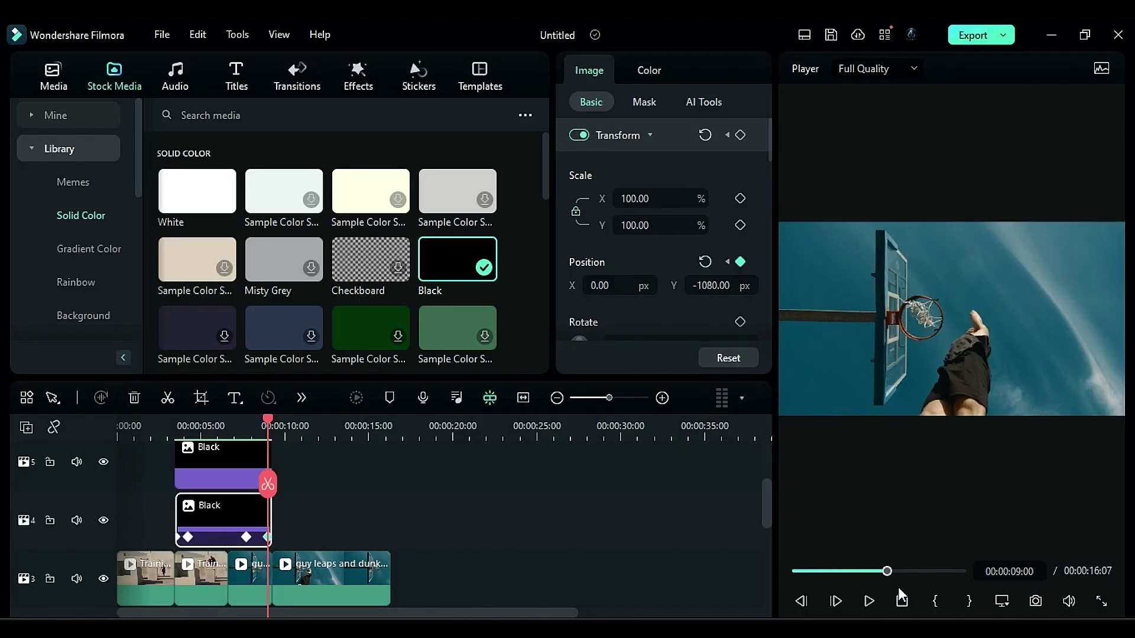
left_click(904, 601)
left_click(873, 597)
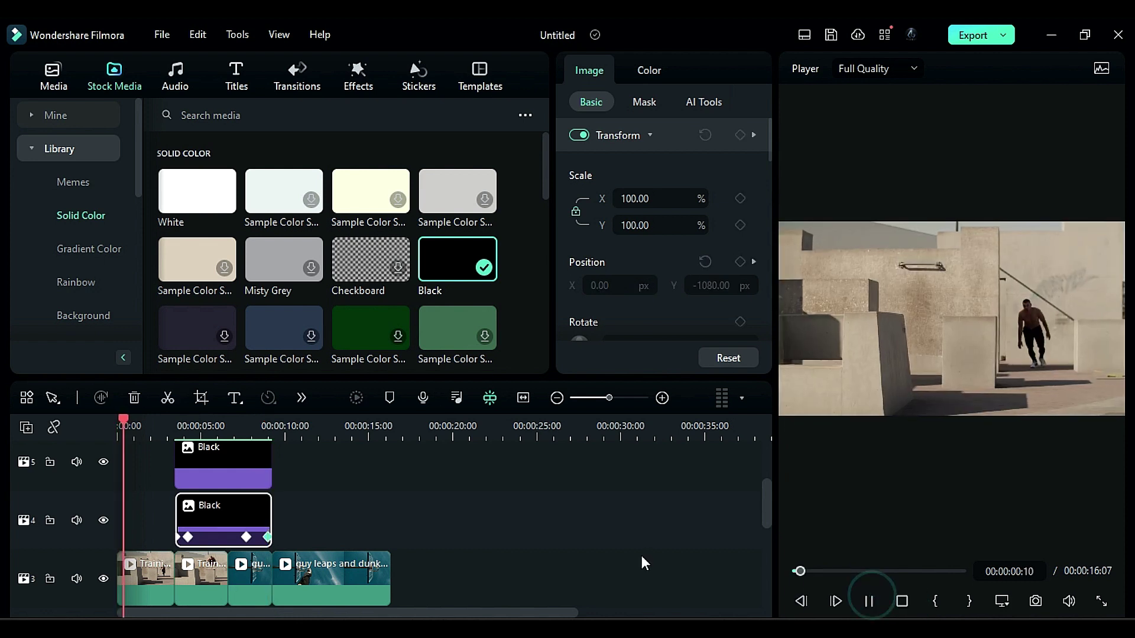